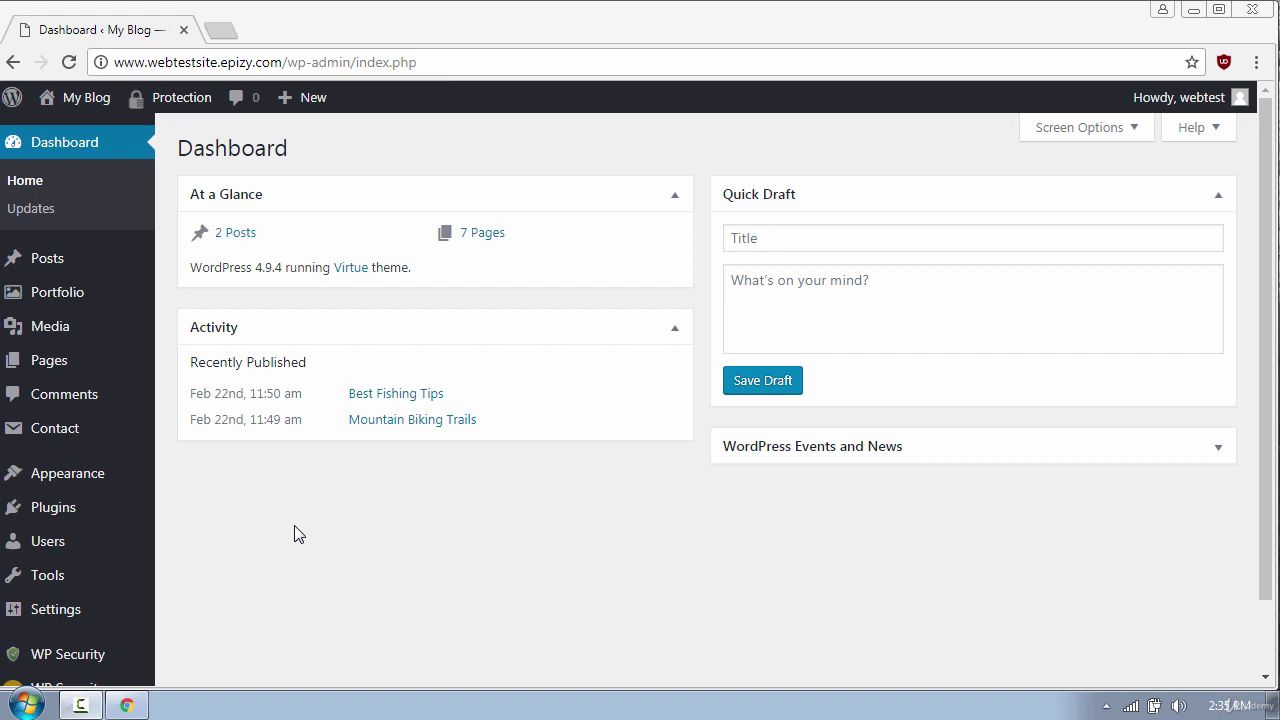
# Search Add New plugins for UpdraftPlus, then install and activate UpdraftPlus - Backup/Restore 1.14.4
pyautogui.moveTo(117, 517)
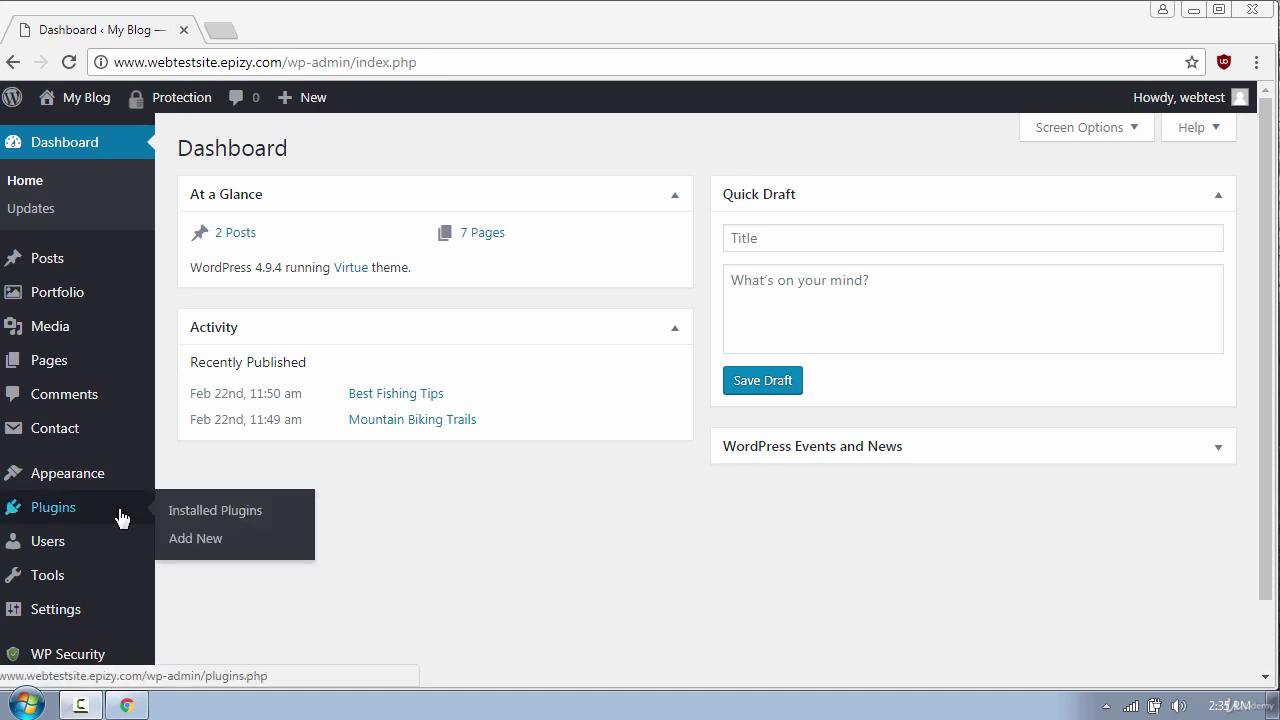
pyautogui.click(221, 545)
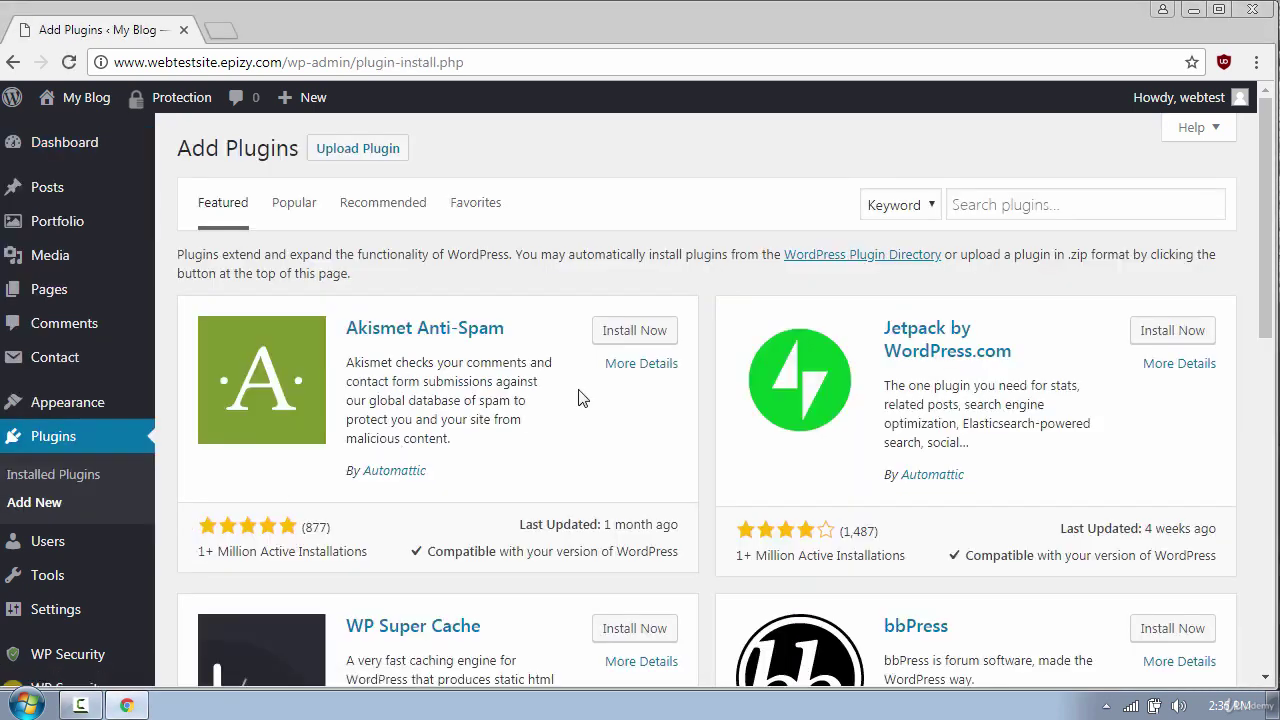
pyautogui.click(968, 206)
pyautogui.write('Updraftplus')
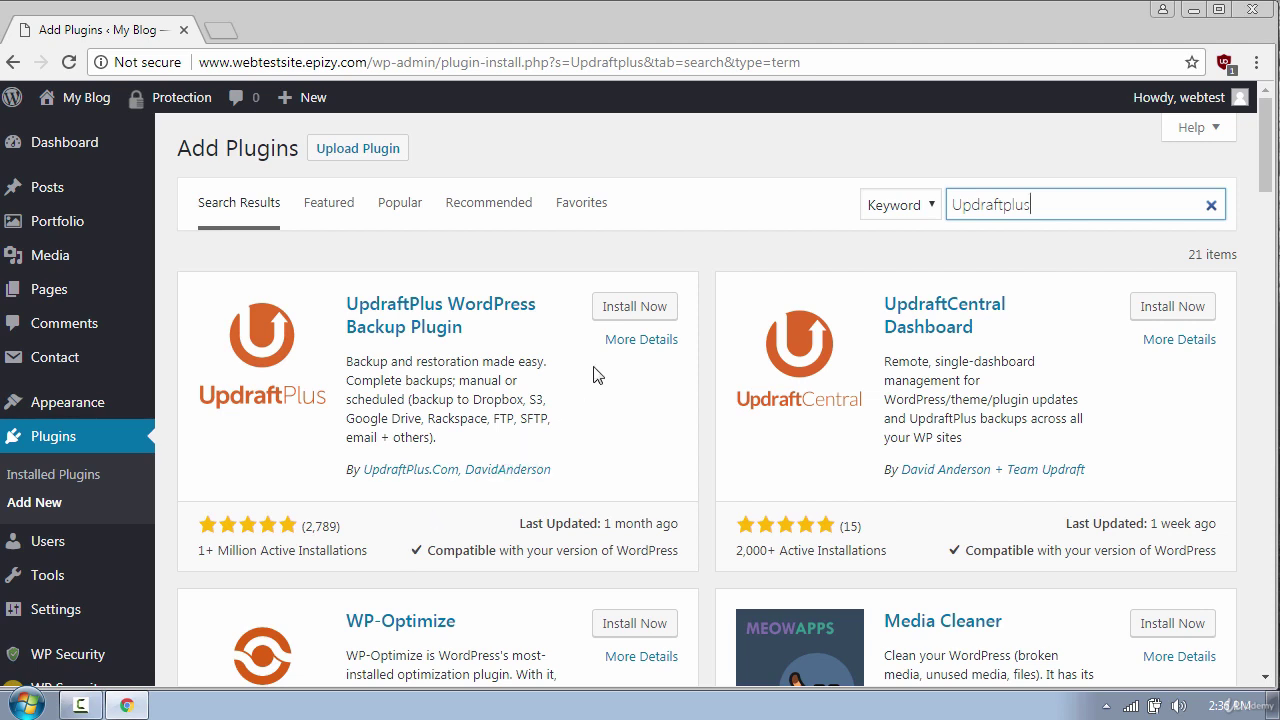
pyautogui.click(641, 310)
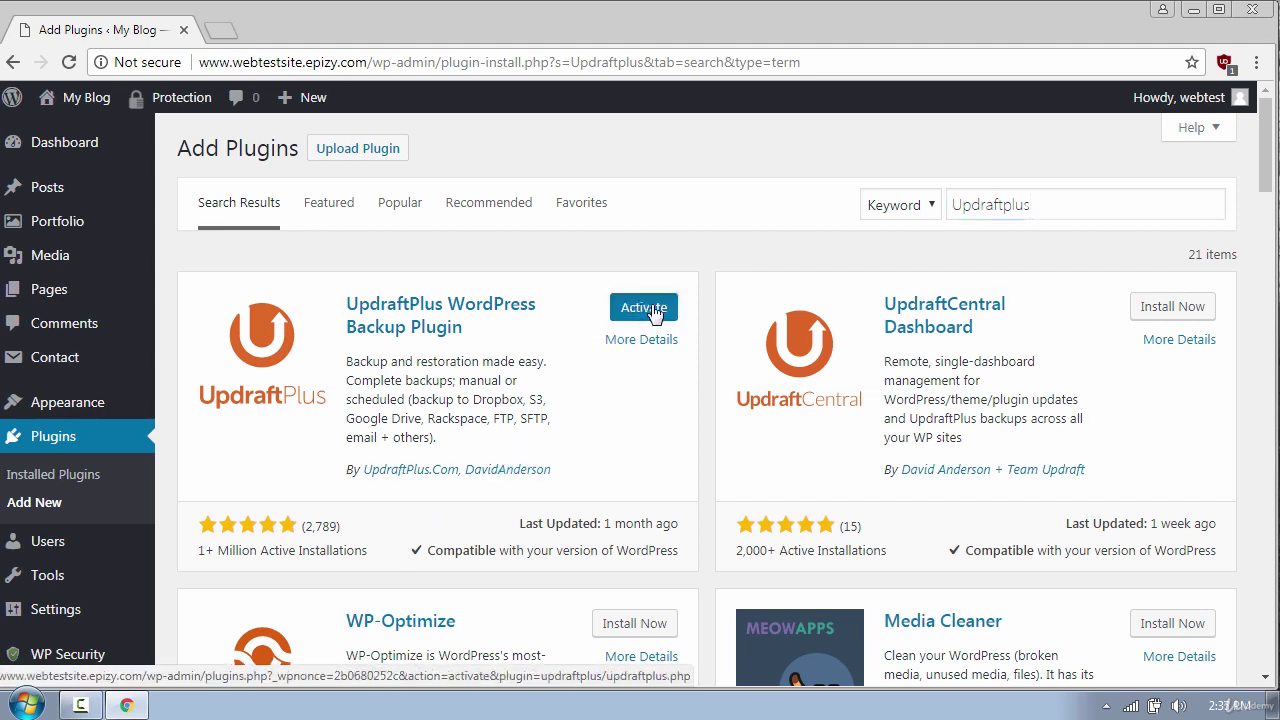
pyautogui.click(652, 312)
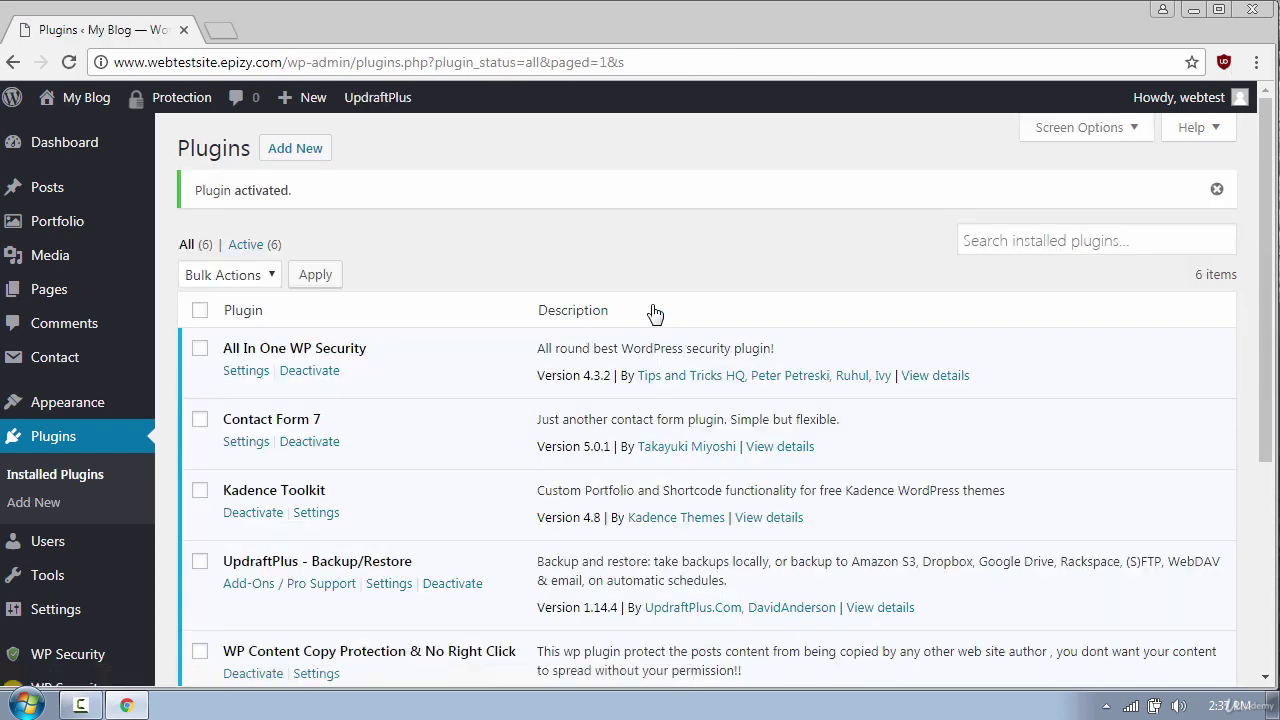
# Choose Current Status / Backup Now from the UpdraftPlus admin-bar menu
pyautogui.moveTo(360, 104)
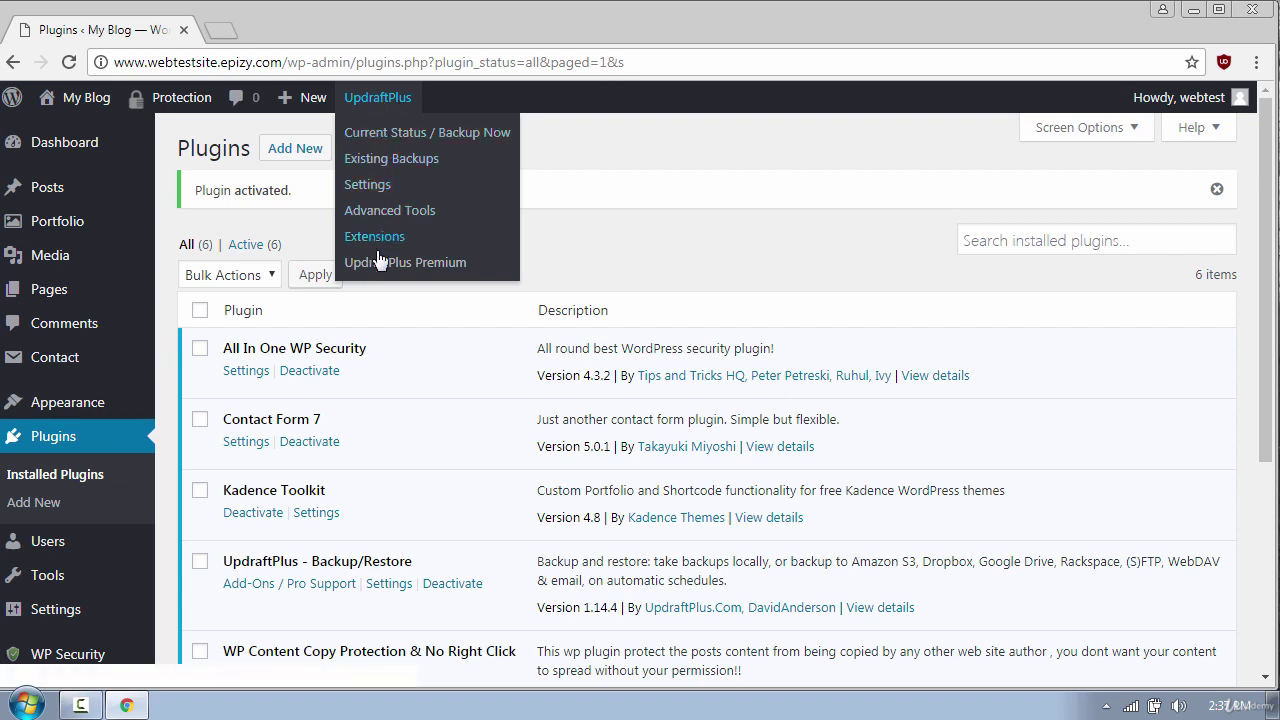
pyautogui.click(378, 138)
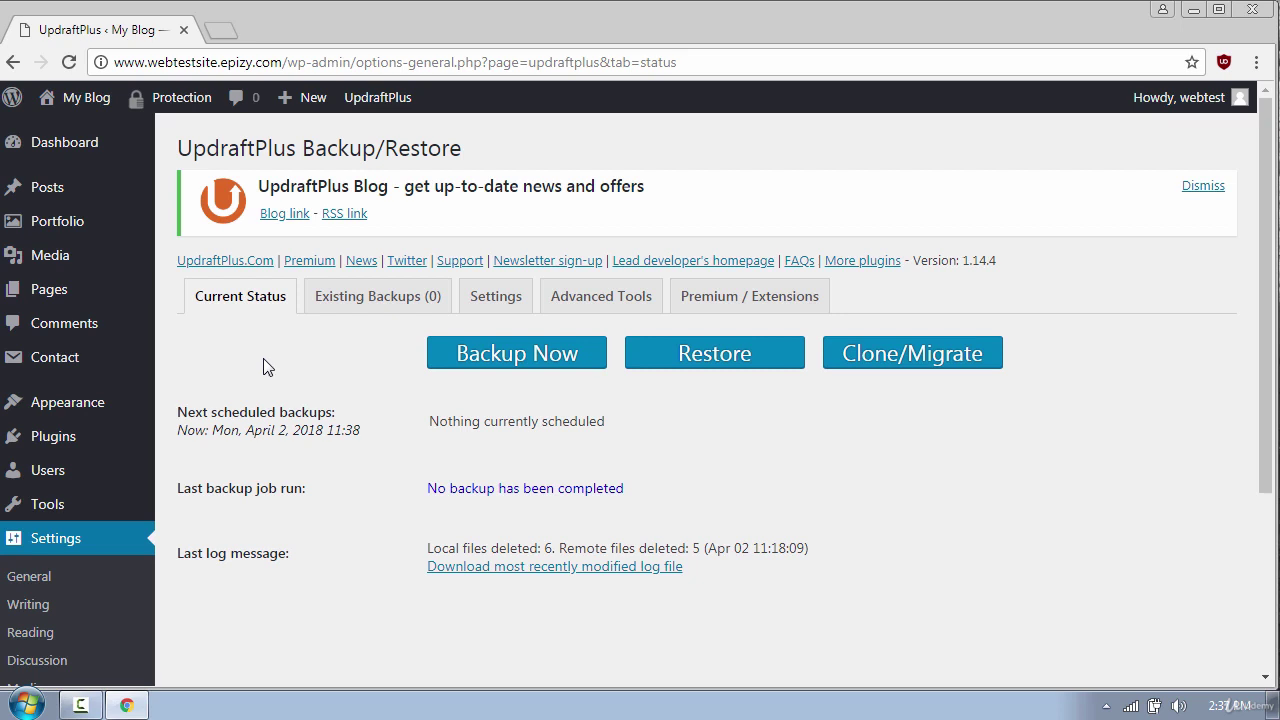
# In UpdraftPlus Settings, set both the files and database backup schedules to Weekly
pyautogui.click(500, 304)
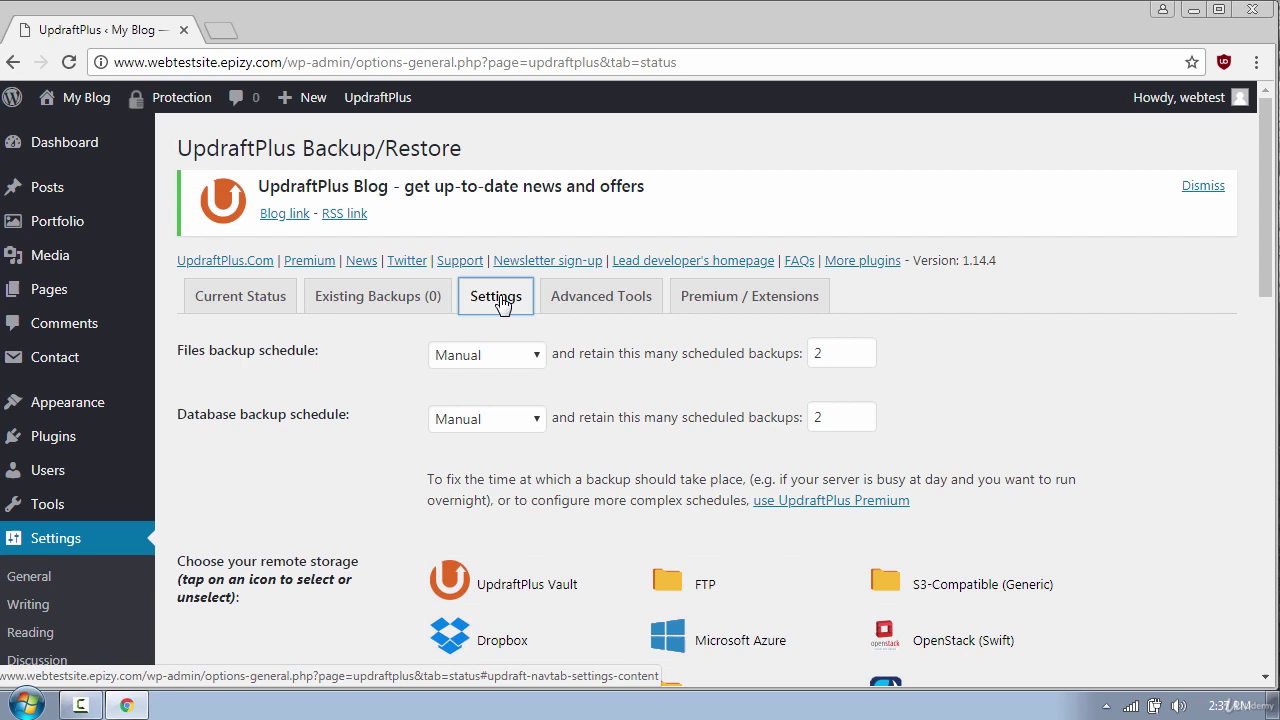
pyautogui.click(519, 364)
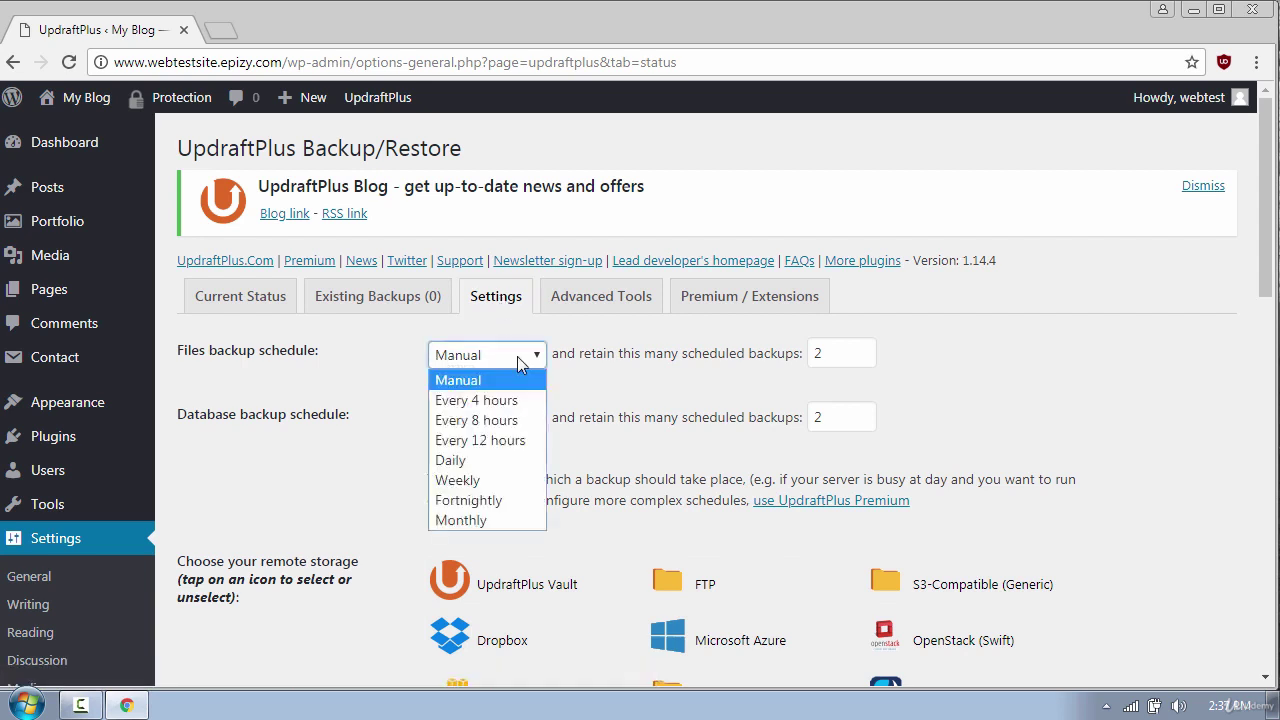
pyautogui.click(489, 474)
pyautogui.click(481, 418)
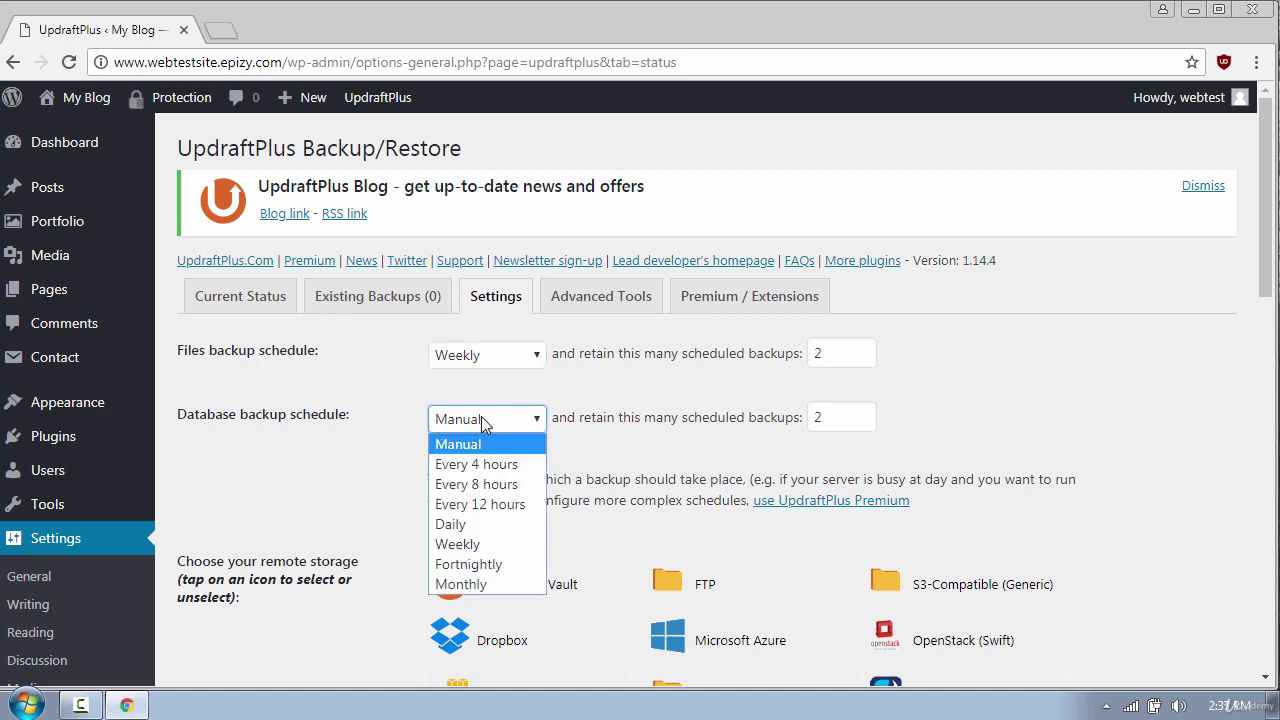
pyautogui.click(479, 539)
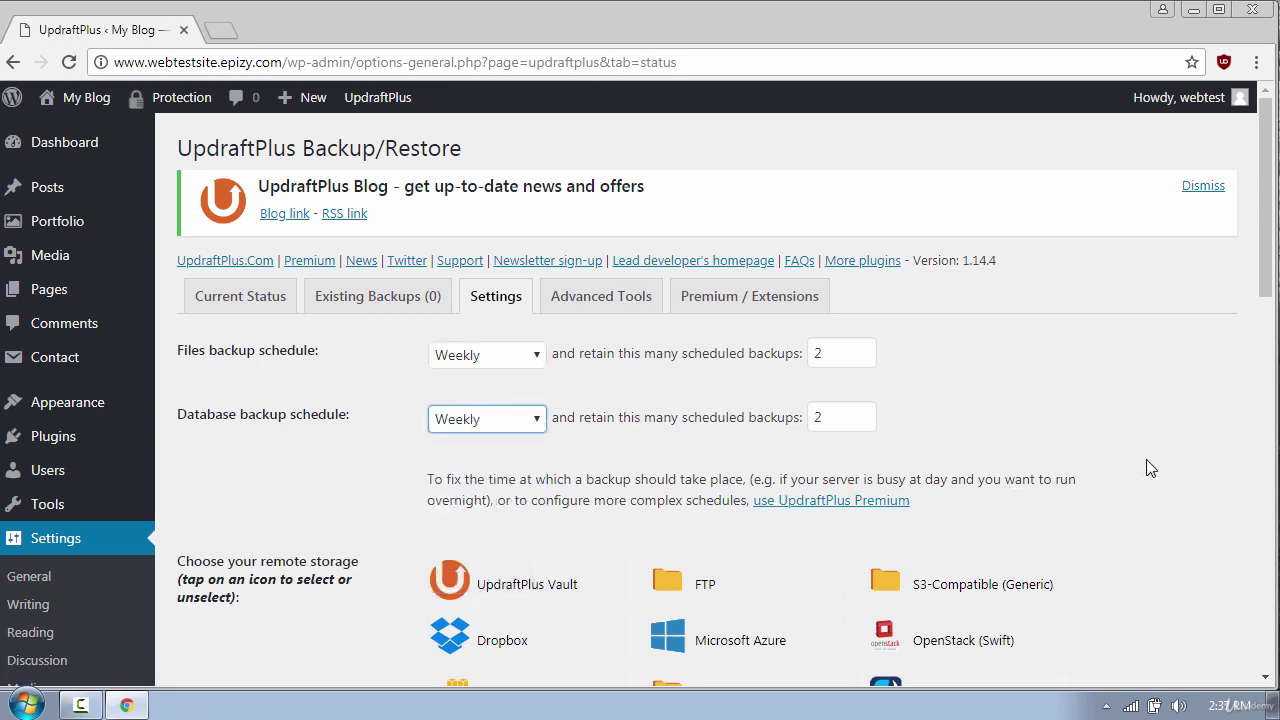
# Choose Dropbox as the remote backup storage and save the settings
pyautogui.scroll(-3, 1150, 468)
pyautogui.click(493, 343)
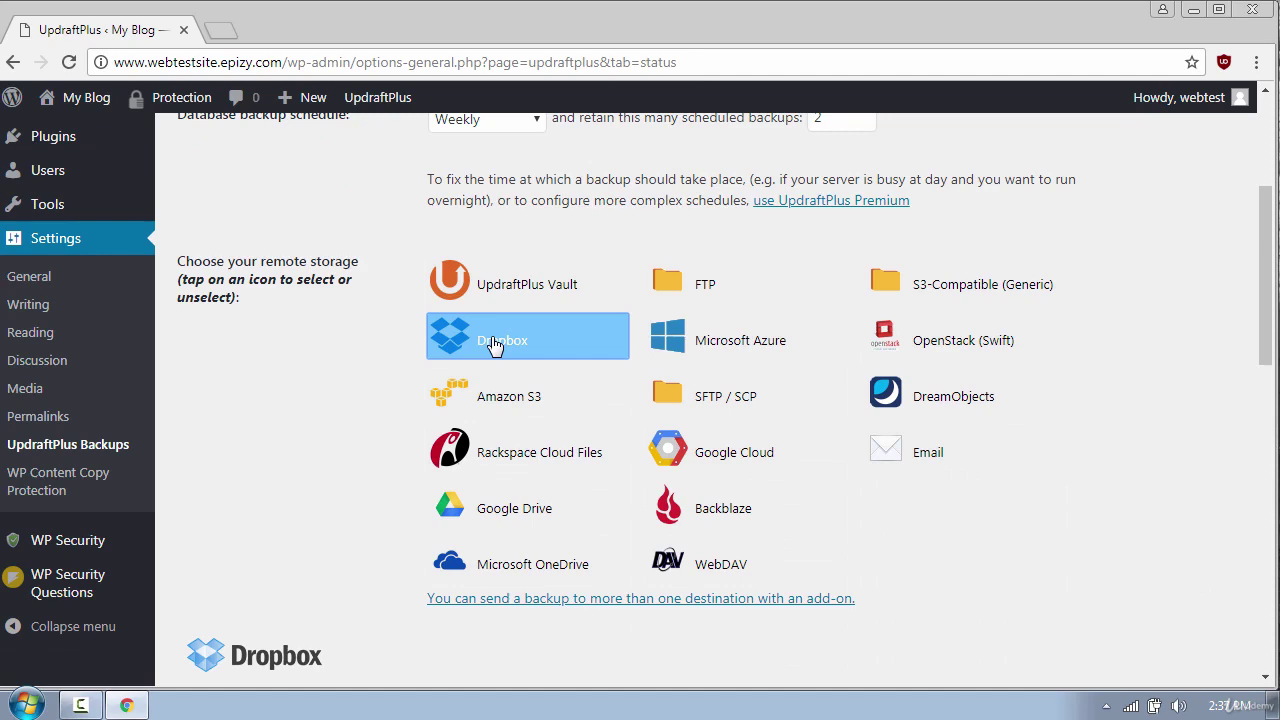
pyautogui.scroll(-7, 1117, 466)
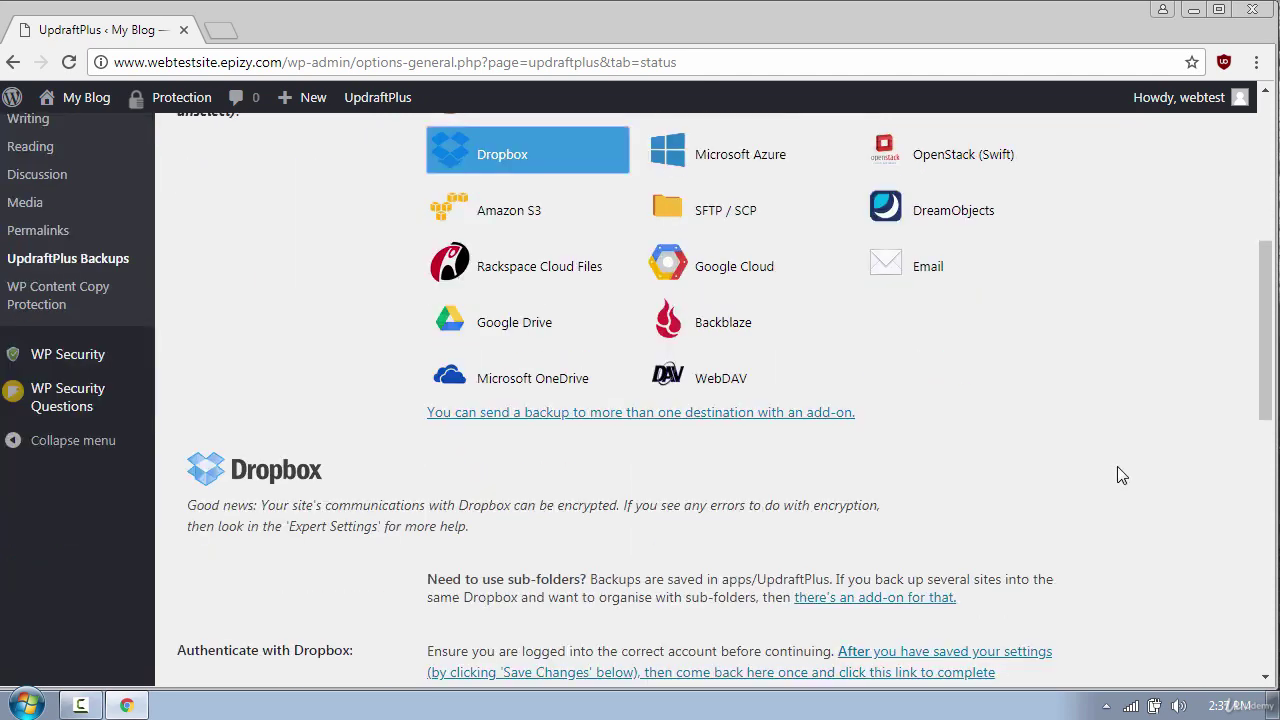
pyautogui.scroll(-3, 957, 517)
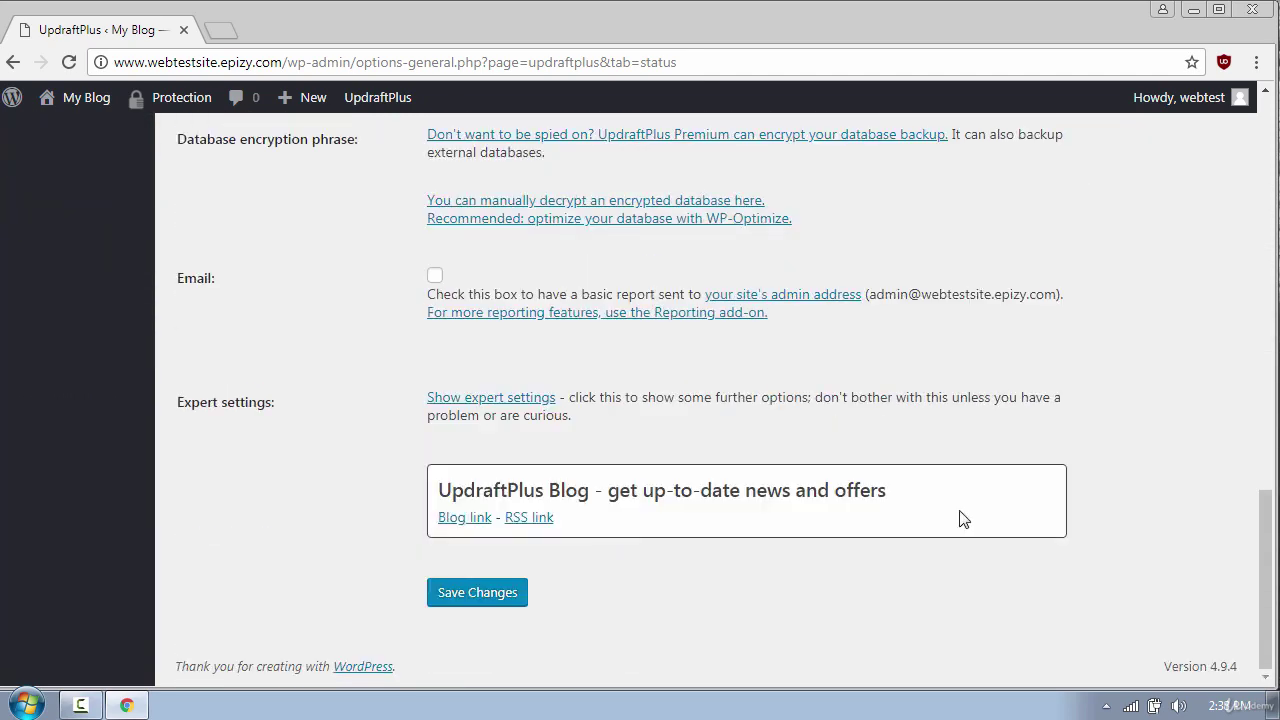
pyautogui.click(471, 597)
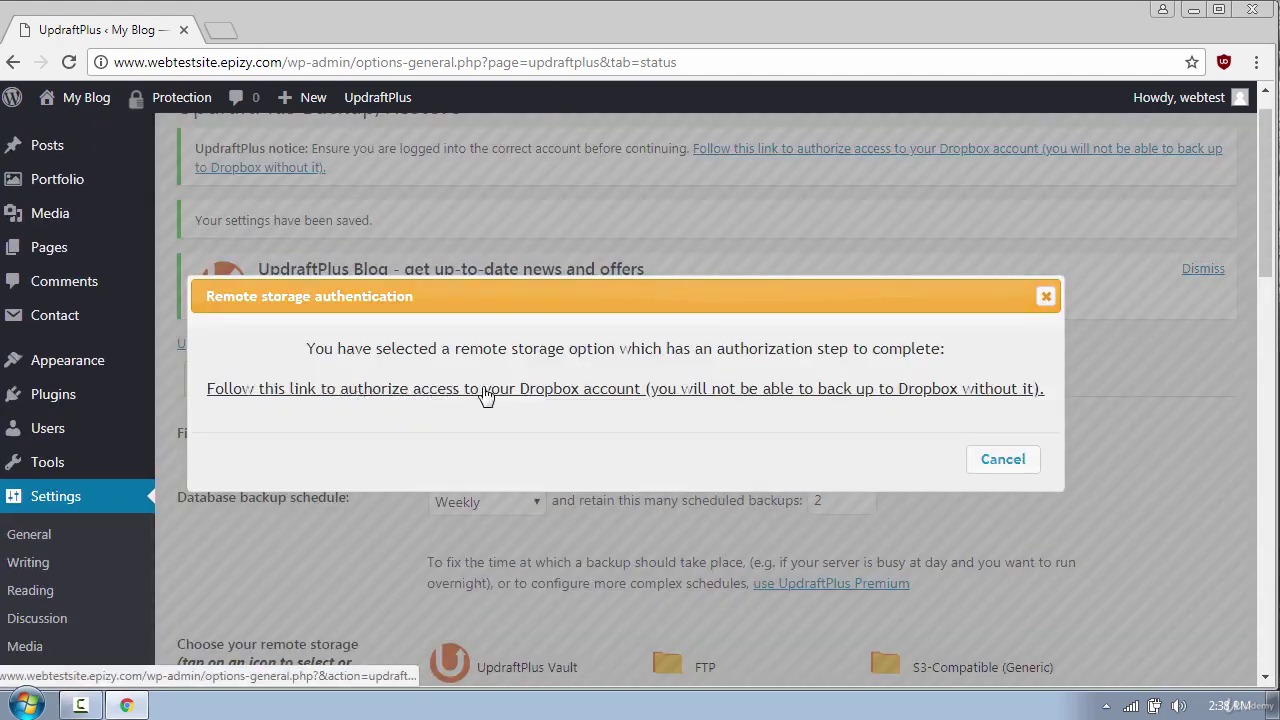
# Sign in to Dropbox with the account e-mail and password, and allow UpdraftPlus access to its app folder
pyautogui.click(483, 395)
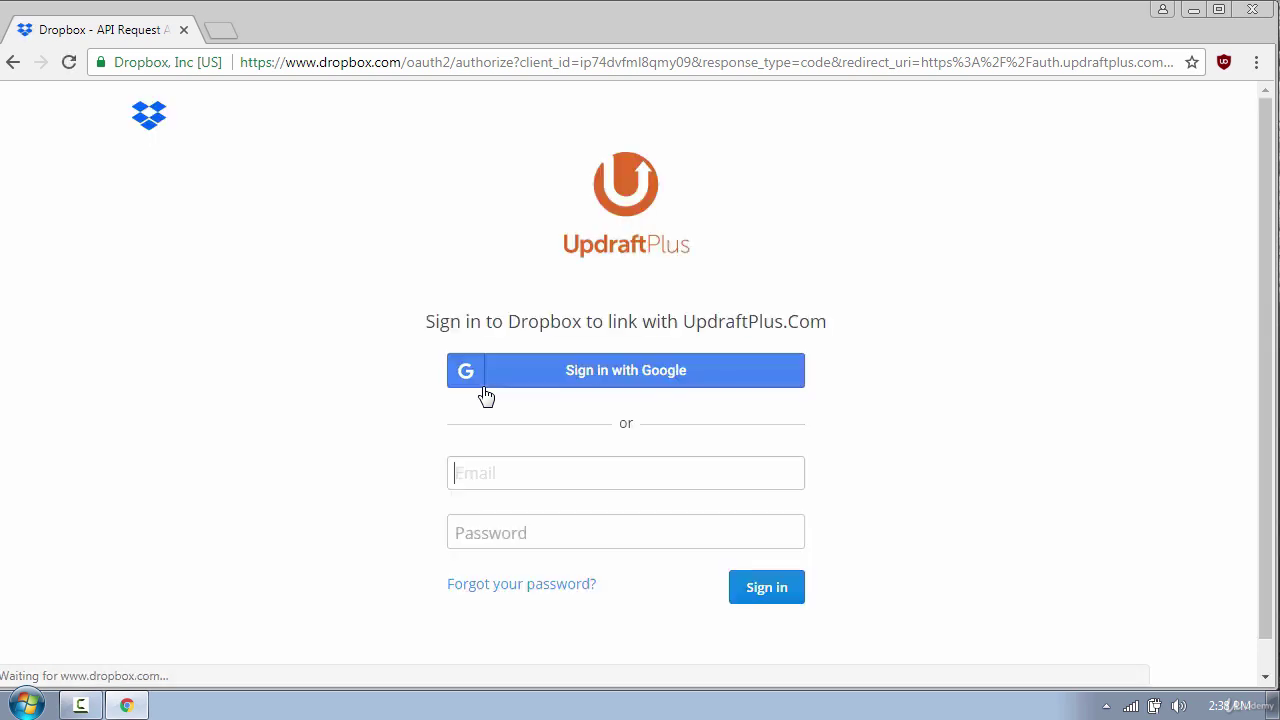
pyautogui.scroll(-1, 870, 530)
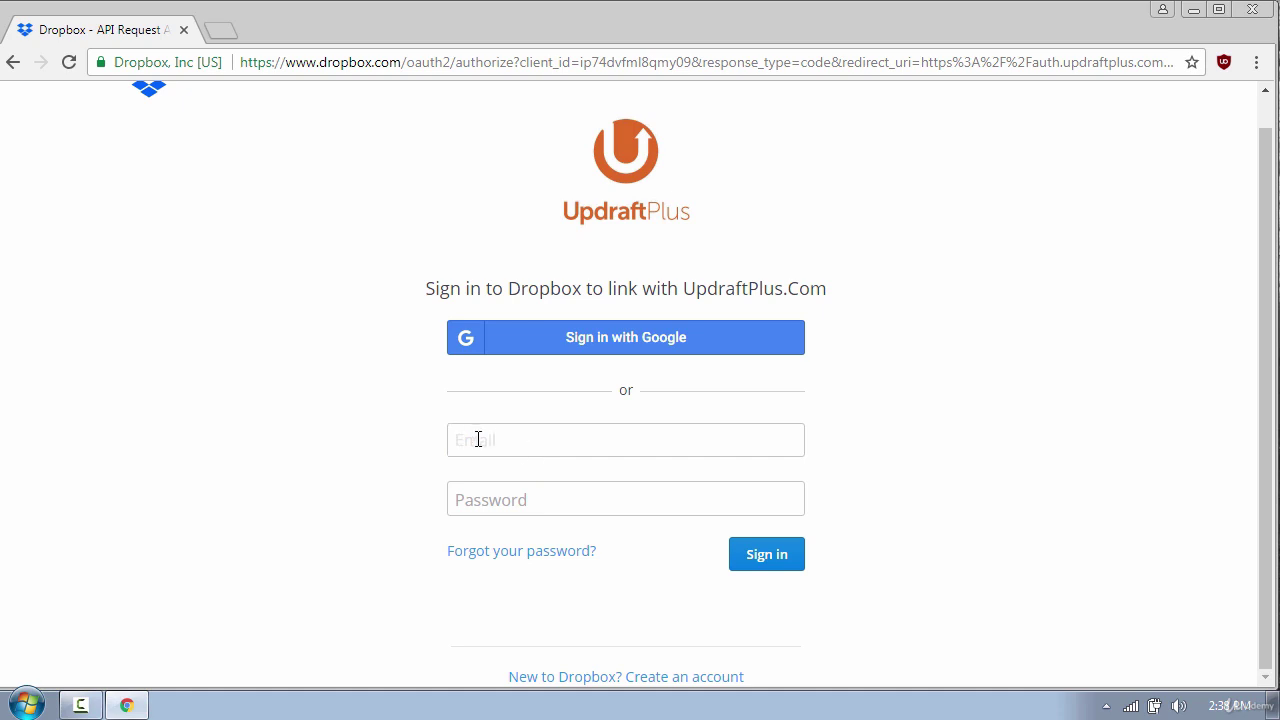
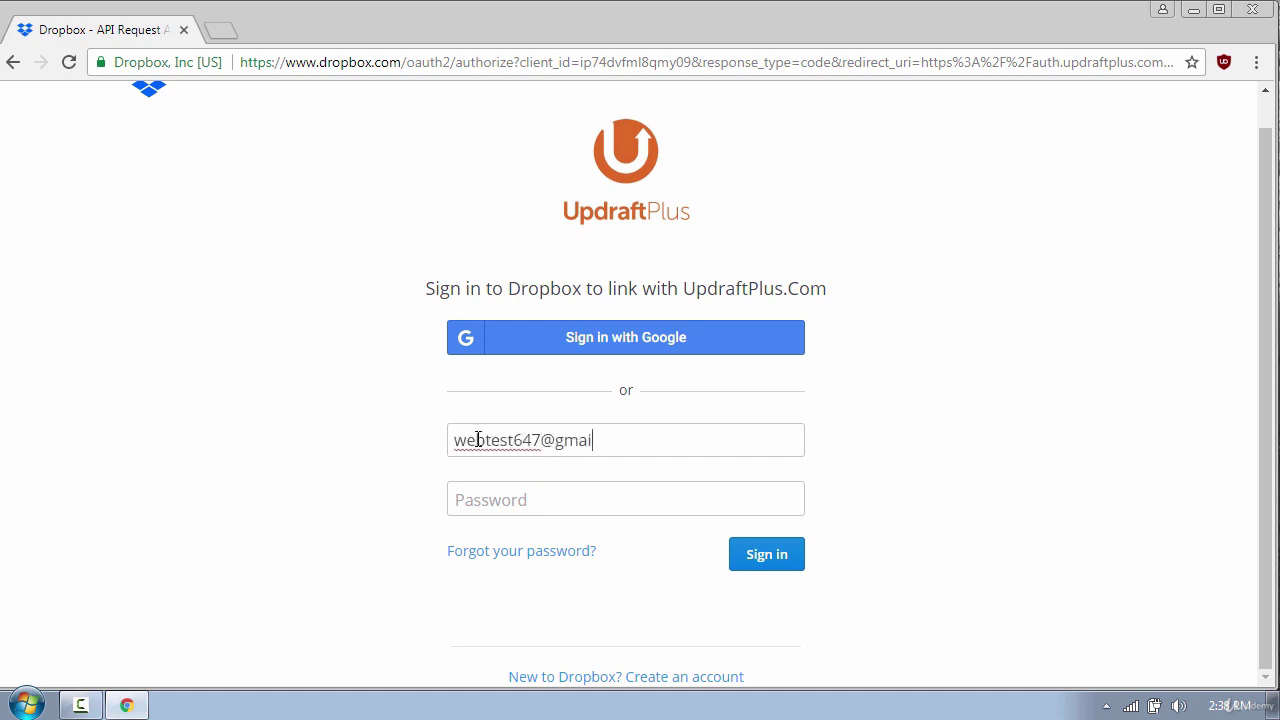
pyautogui.press('Tab')
pyautogui.write('••••')
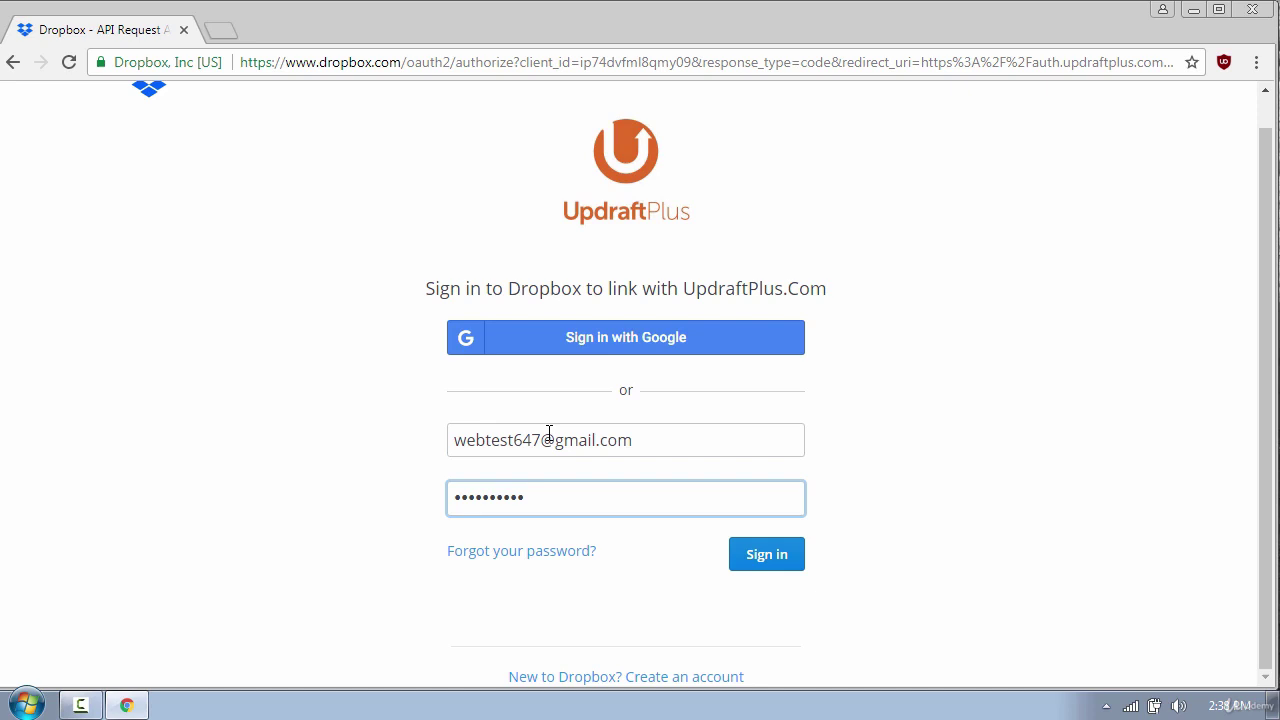
pyautogui.write('••••••')
pyautogui.click(771, 565)
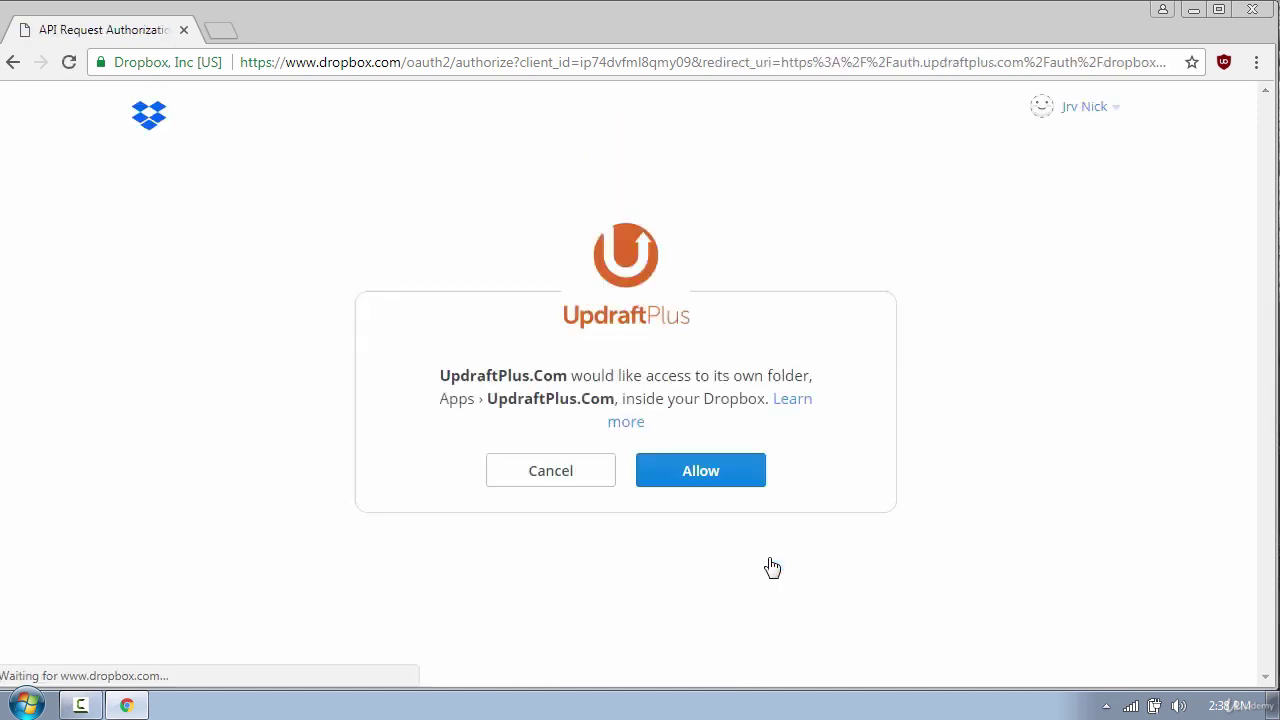
pyautogui.click(704, 481)
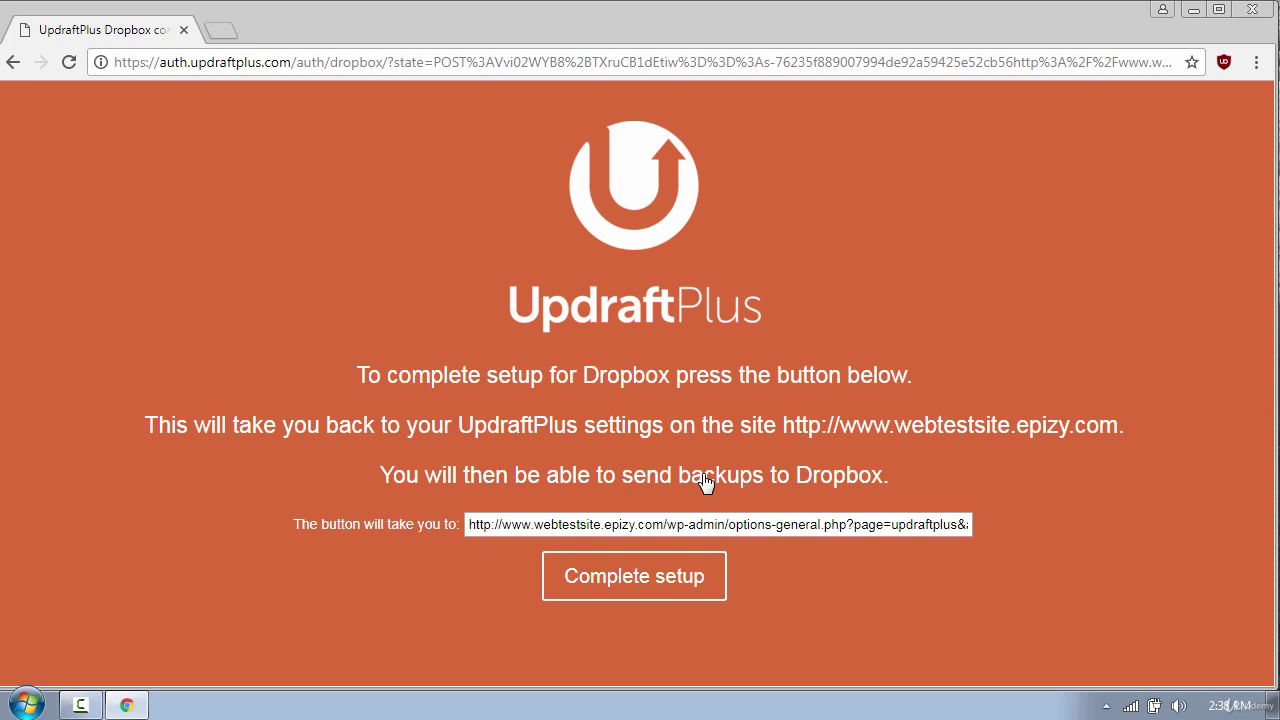
# Finish the Dropbox setup, then run Backup Now for files and database and watch it complete
pyautogui.click(641, 580)
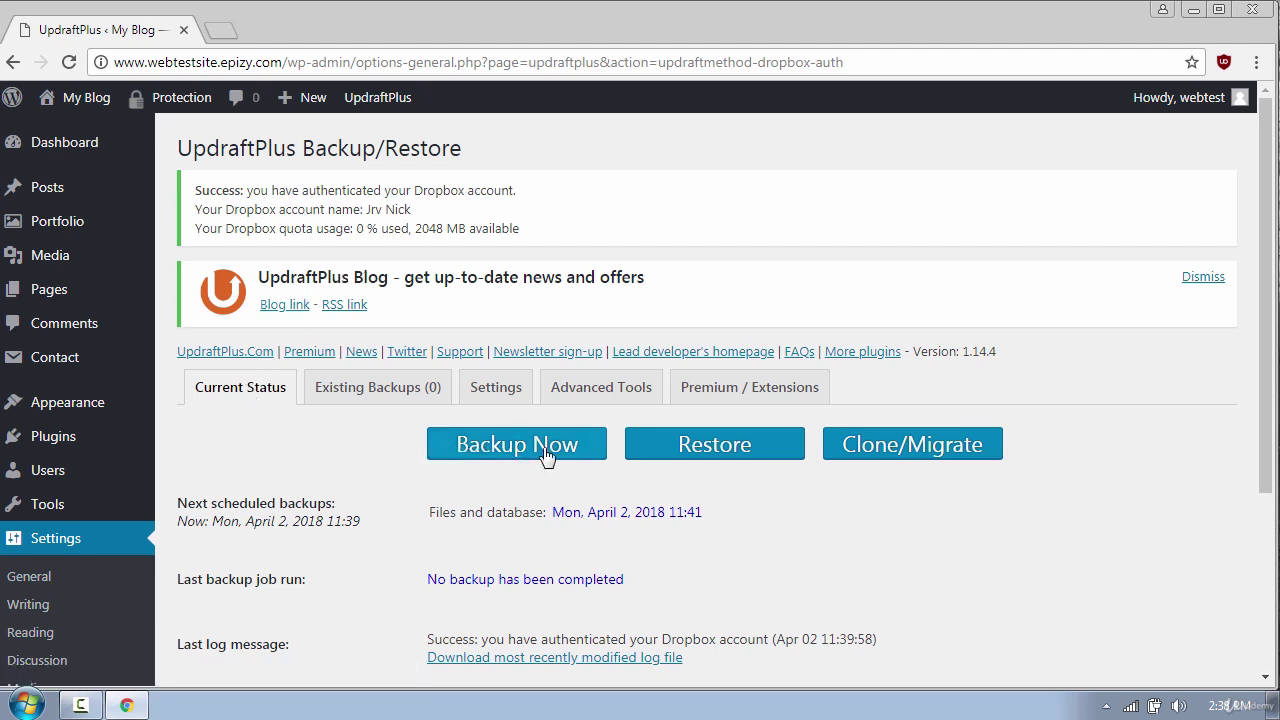
pyautogui.click(509, 450)
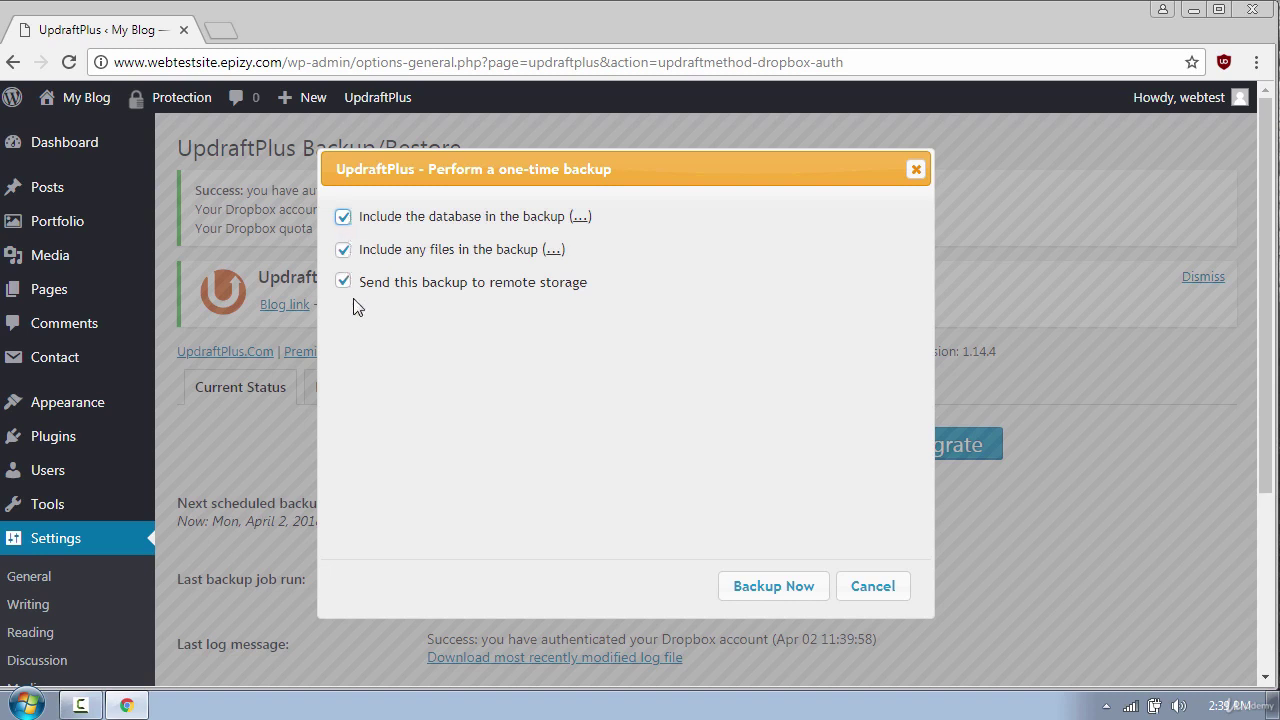
pyautogui.click(757, 588)
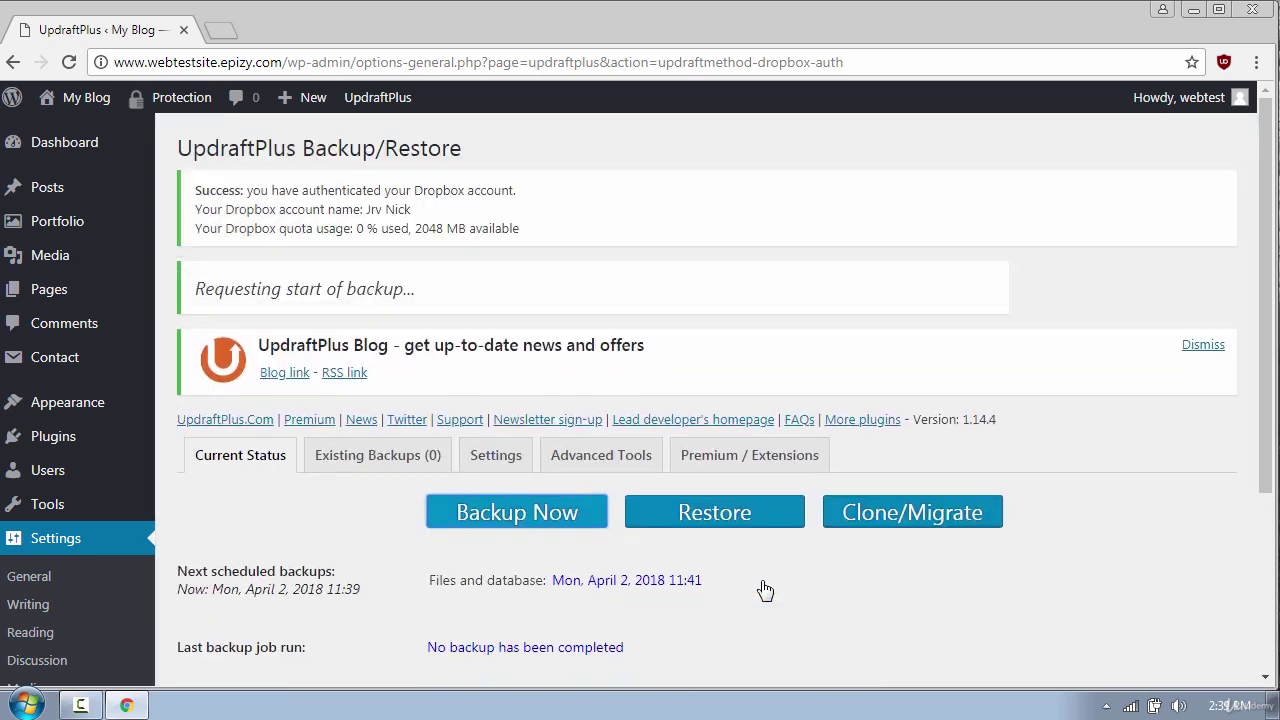
pyautogui.scroll(-3, 765, 590)
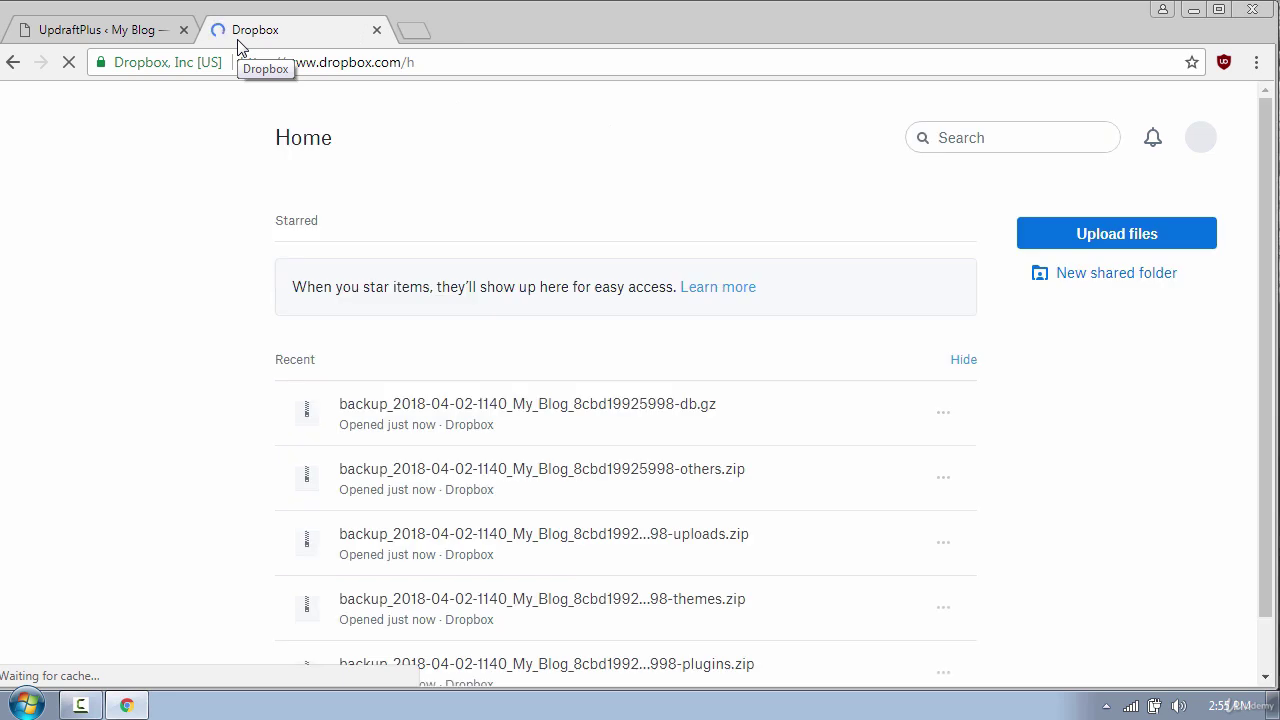
pyautogui.scroll(-1, 790, 170)
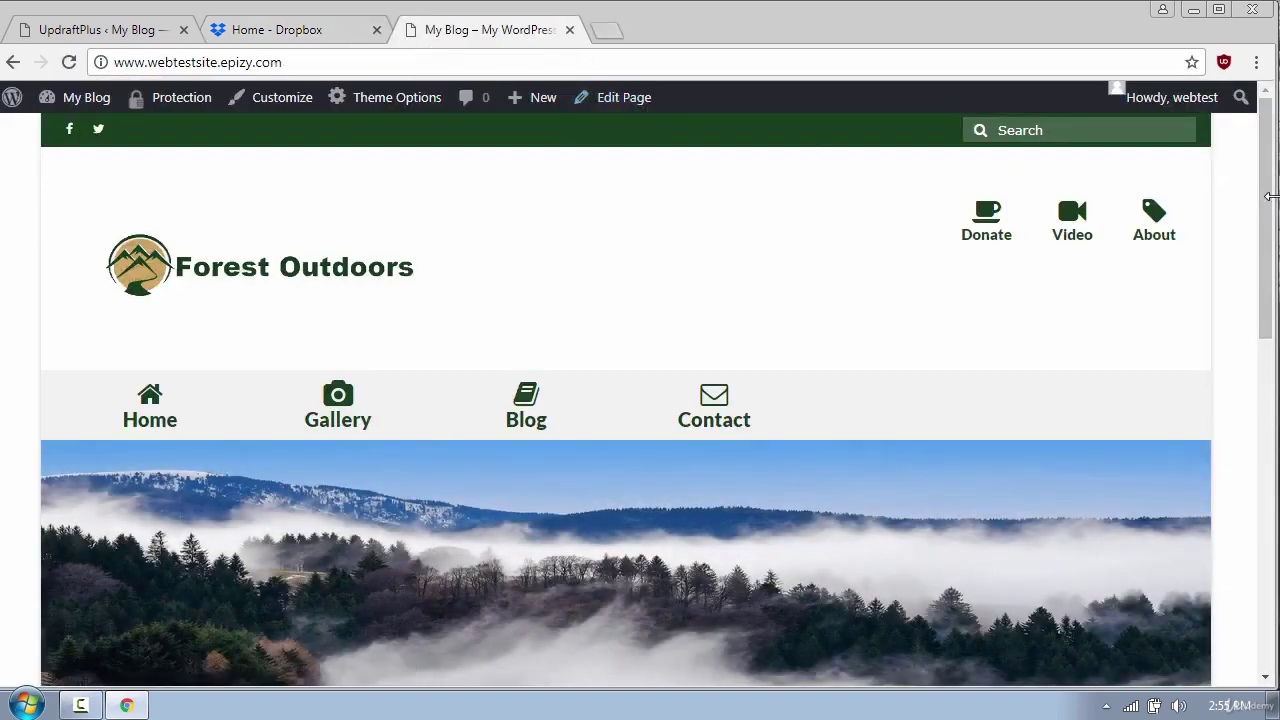
# Scroll down and back up through the Forest Outdoors homepage, checking its posts and footer
pyautogui.scroll(-10, 1246, 220)
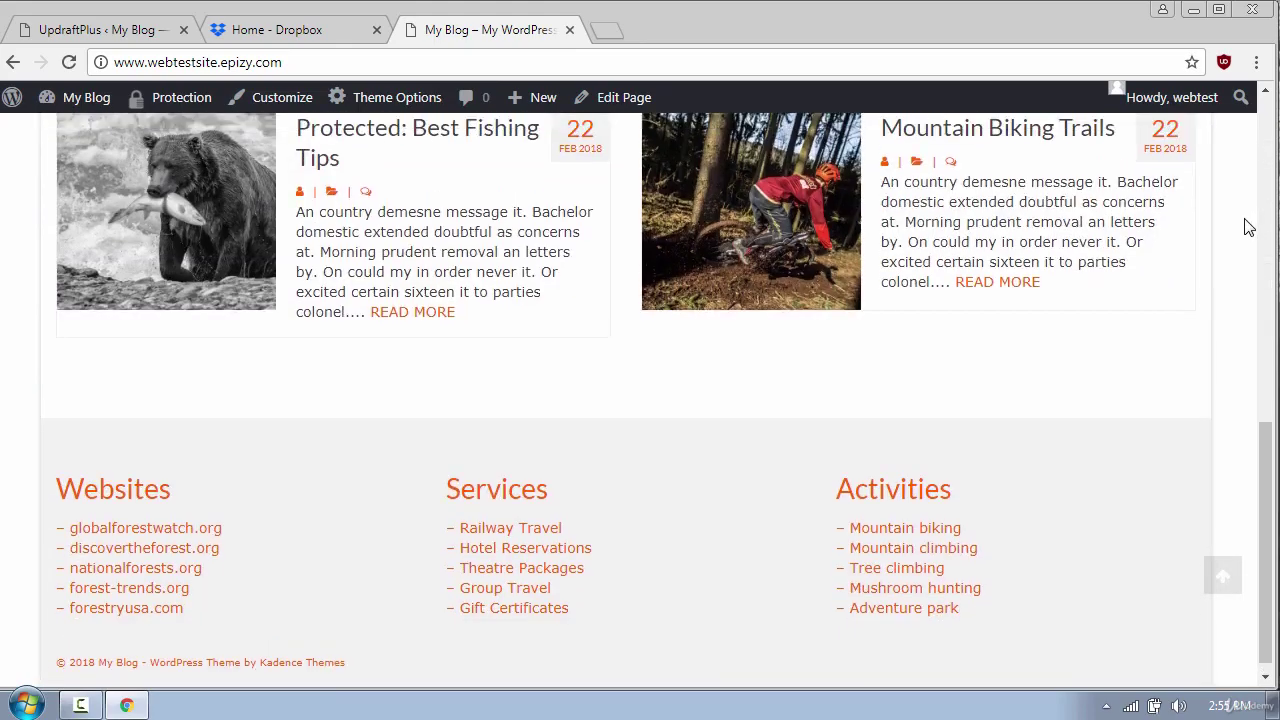
pyautogui.scroll(10, 1246, 226)
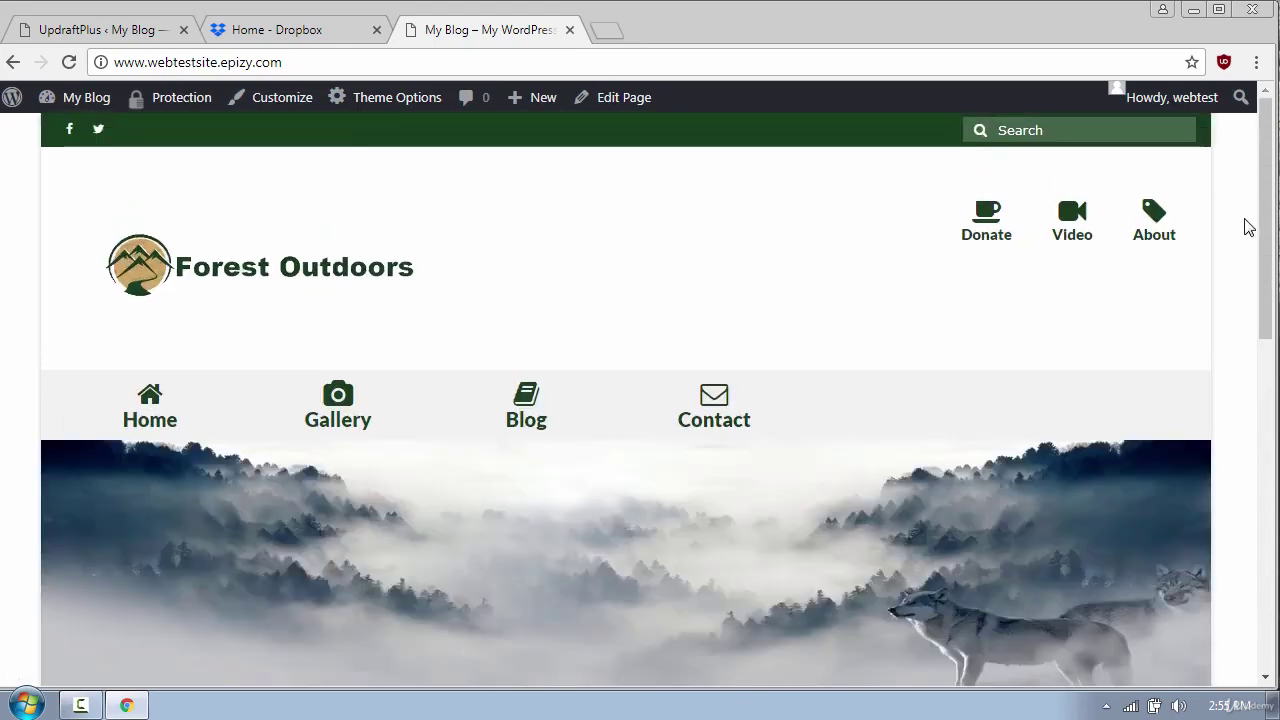
# Activate the Twenty Fifteen theme under Appearance > Themes
pyautogui.click(113, 33)
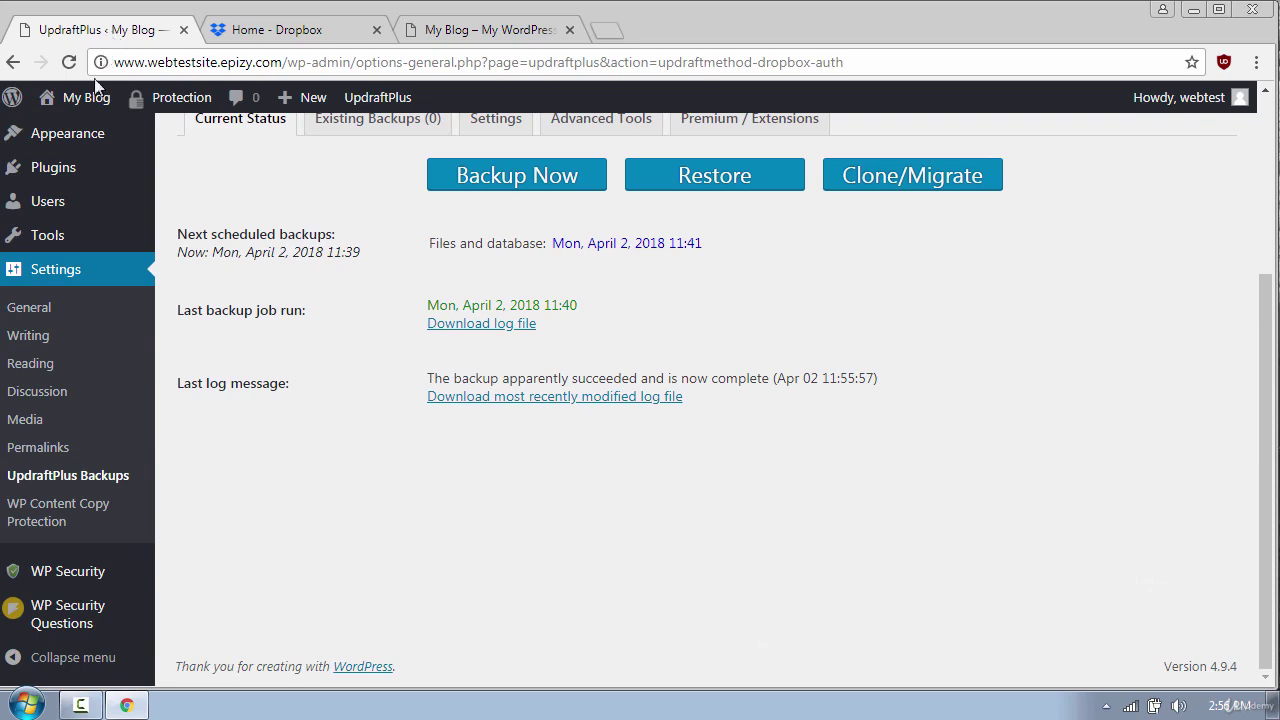
pyautogui.moveTo(80, 131)
pyautogui.click(217, 136)
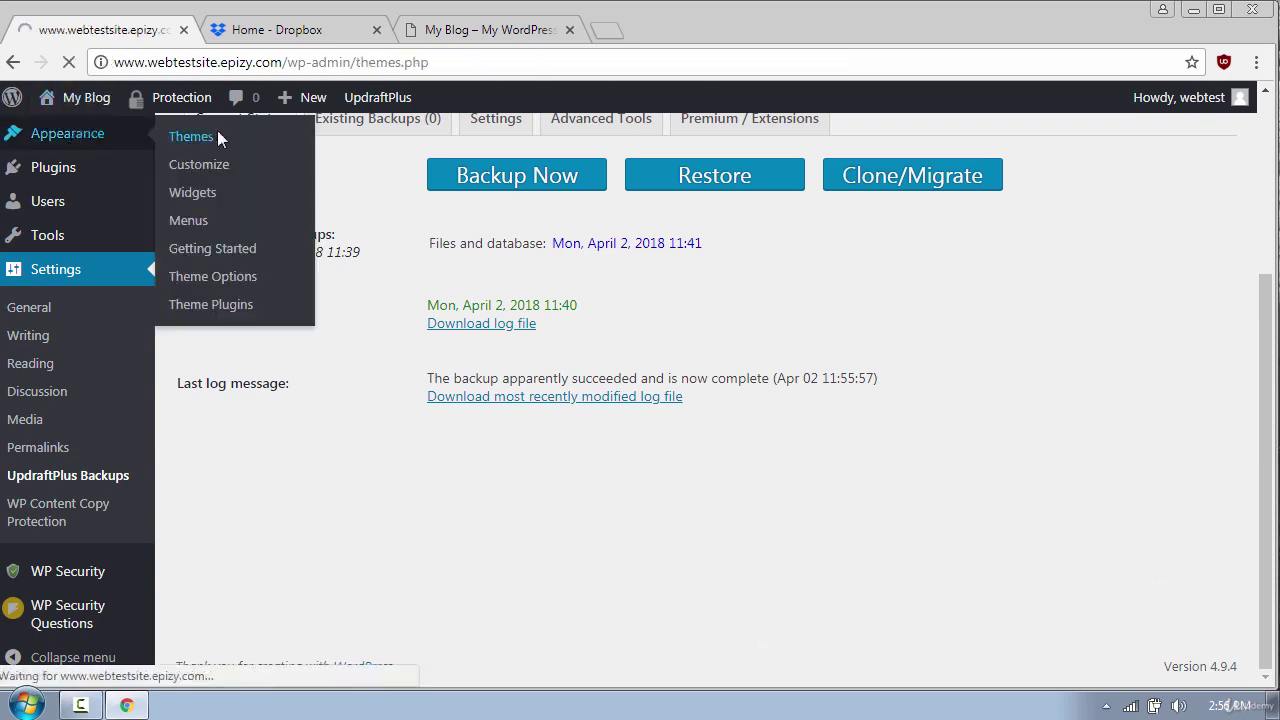
pyautogui.moveTo(640, 389)
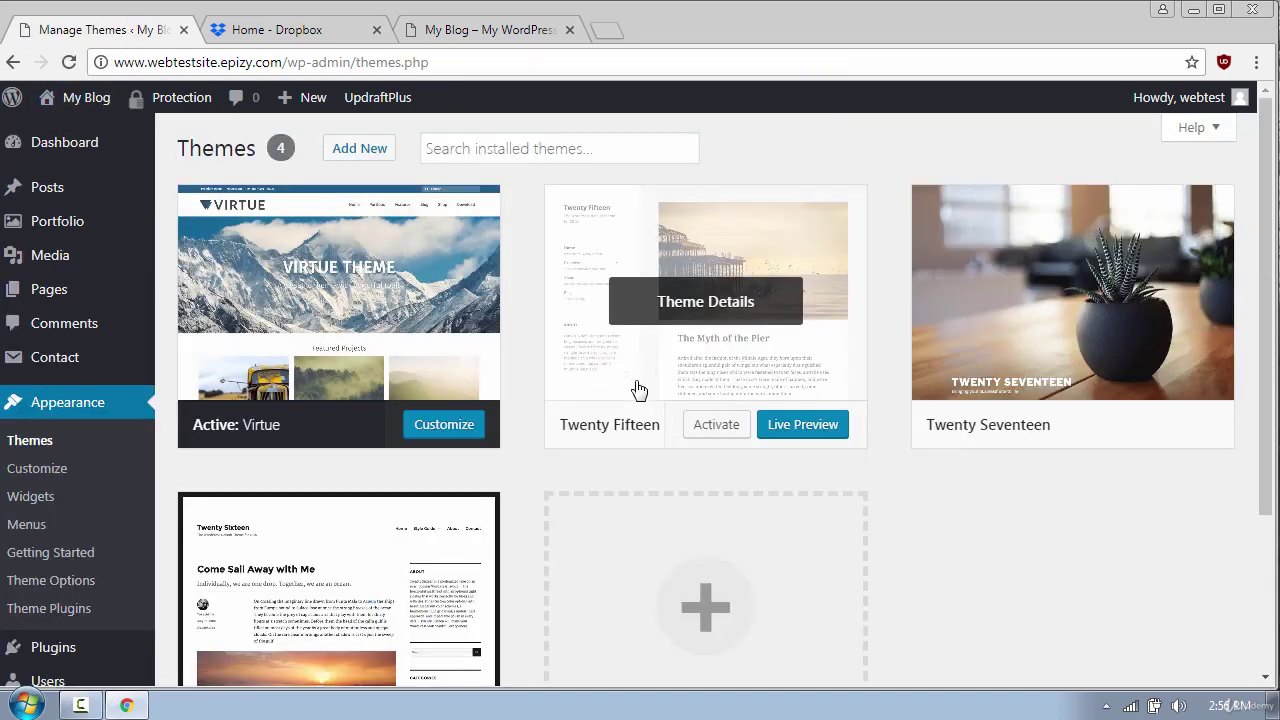
pyautogui.click(708, 427)
# Delete the Virtue theme from its Theme Details and confirm with OK
pyautogui.scroll(-2, 700, 423)
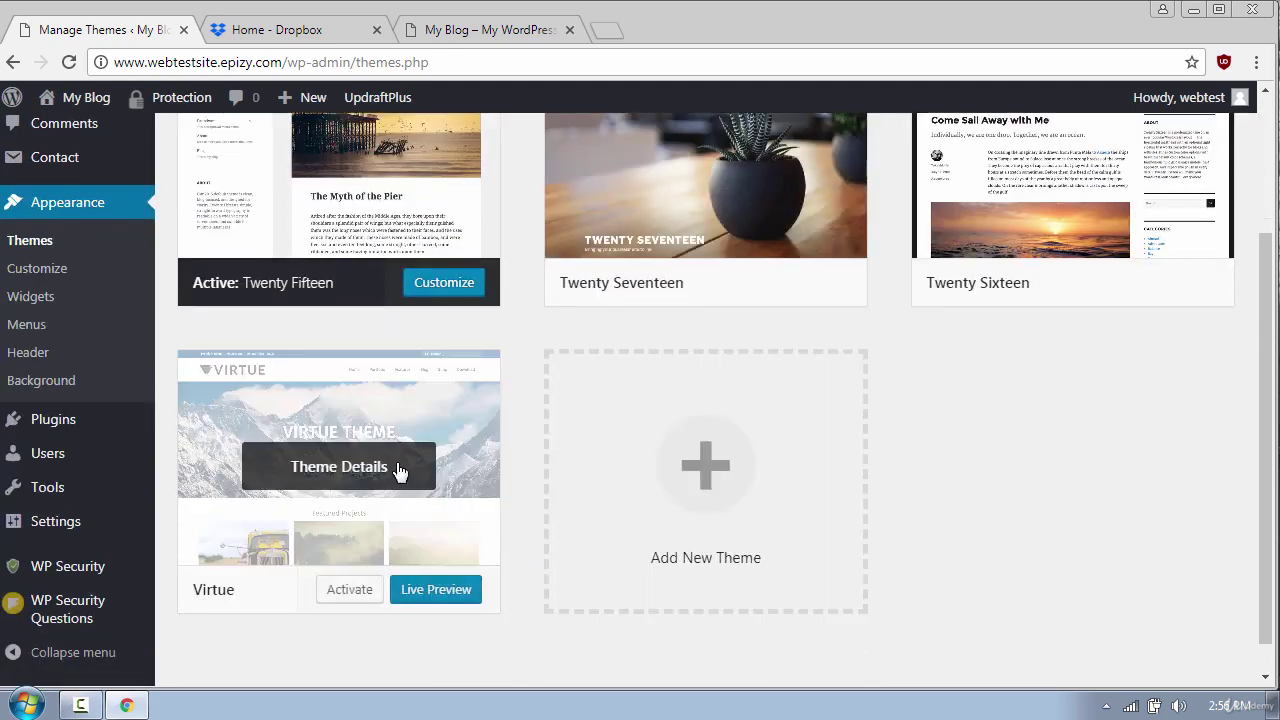
pyautogui.click(398, 470)
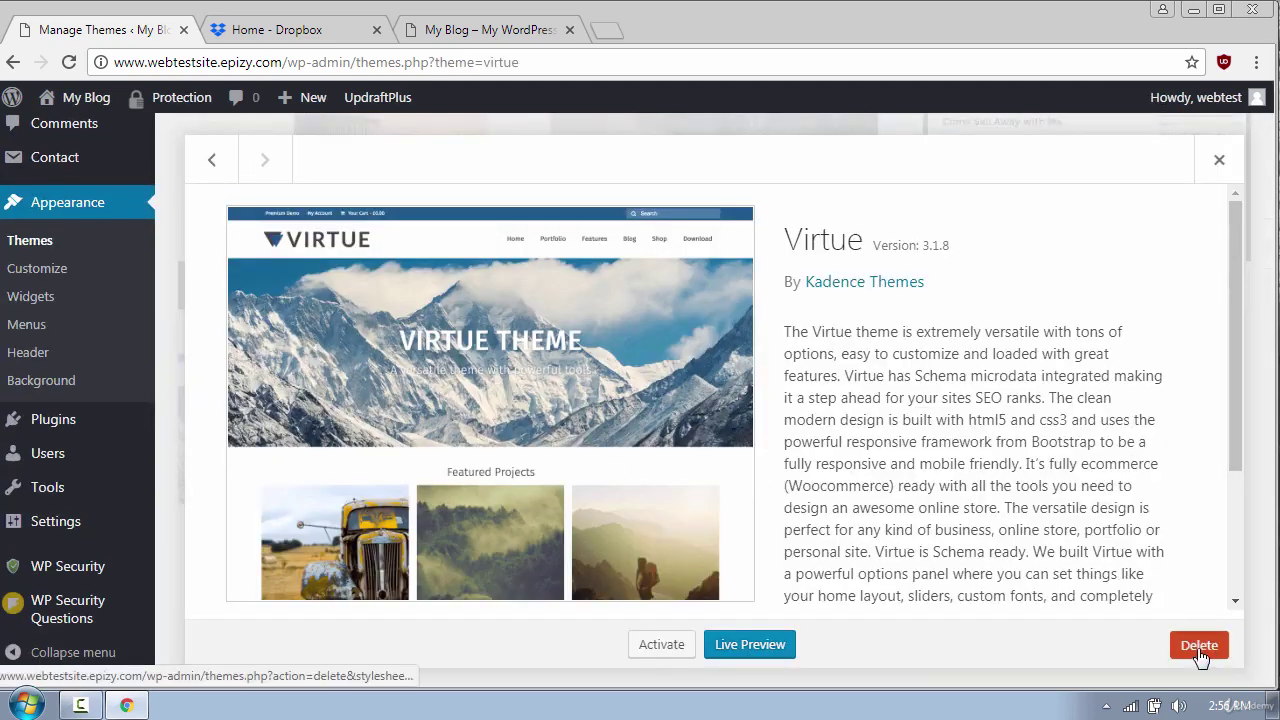
pyautogui.click(1199, 645)
pyautogui.click(703, 200)
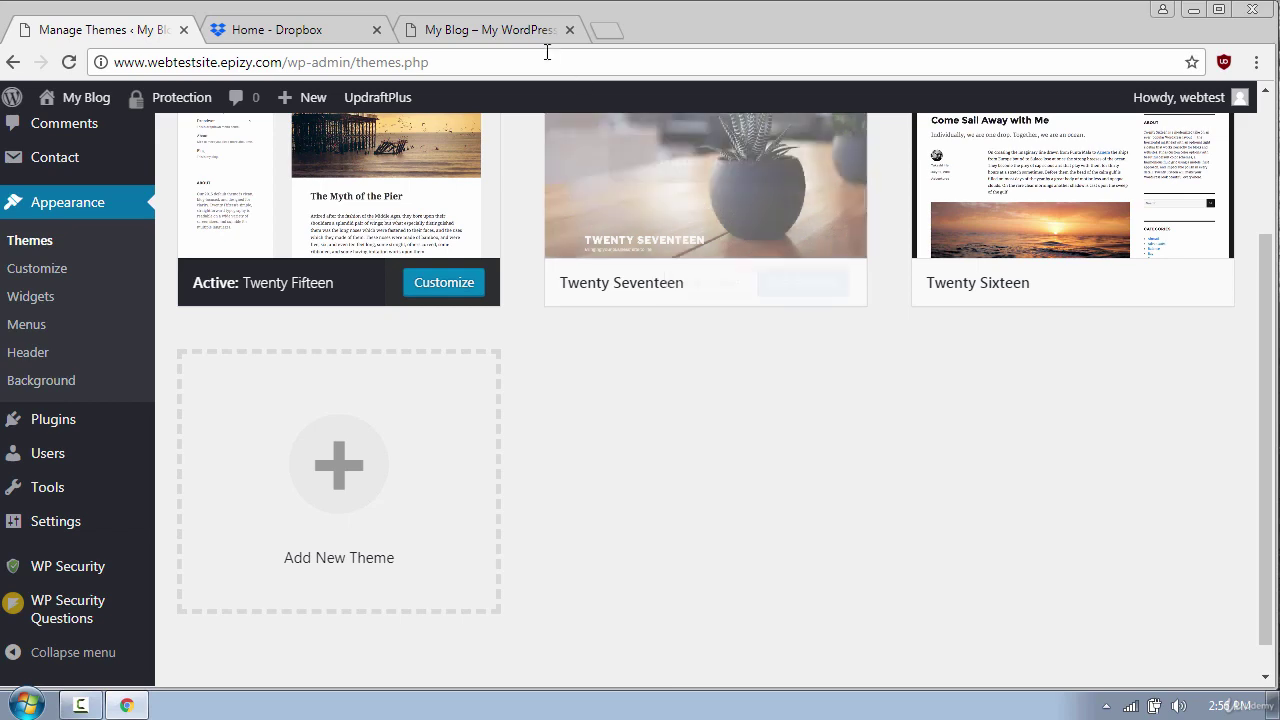
pyautogui.click(511, 31)
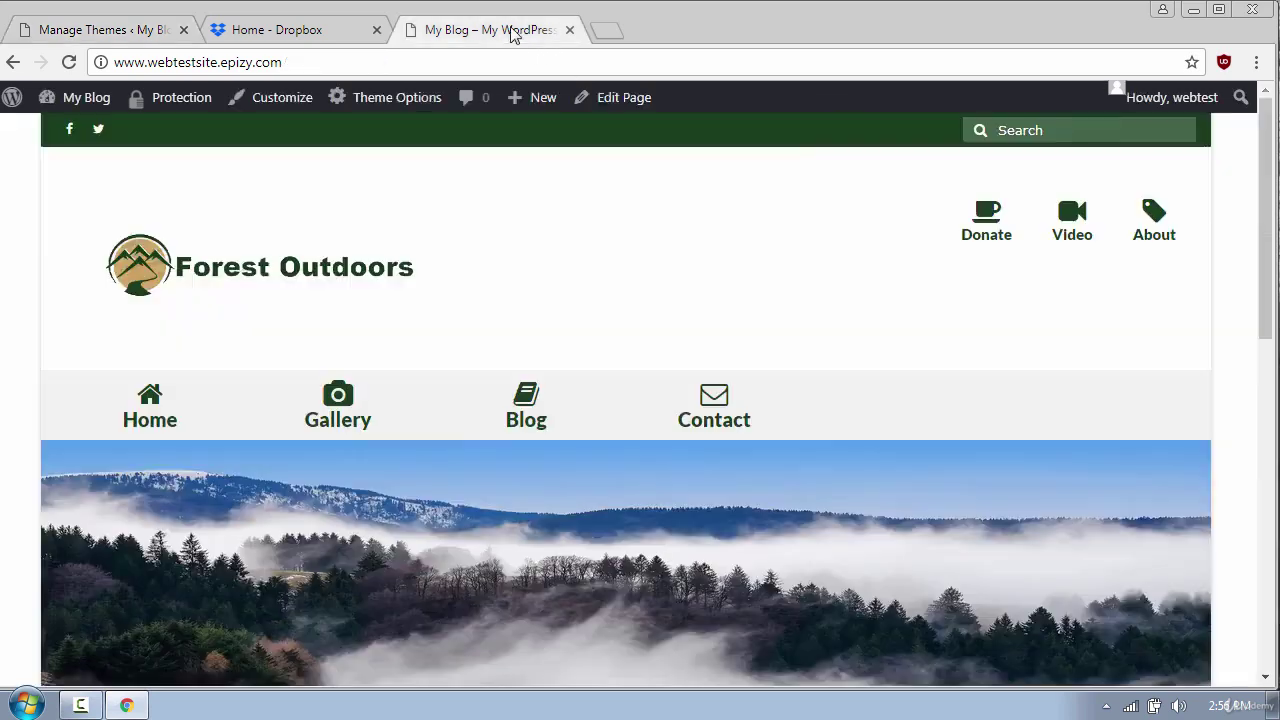
# Reload the live site and scroll through its new plain Twenty Fifteen layout
pyautogui.click(69, 62)
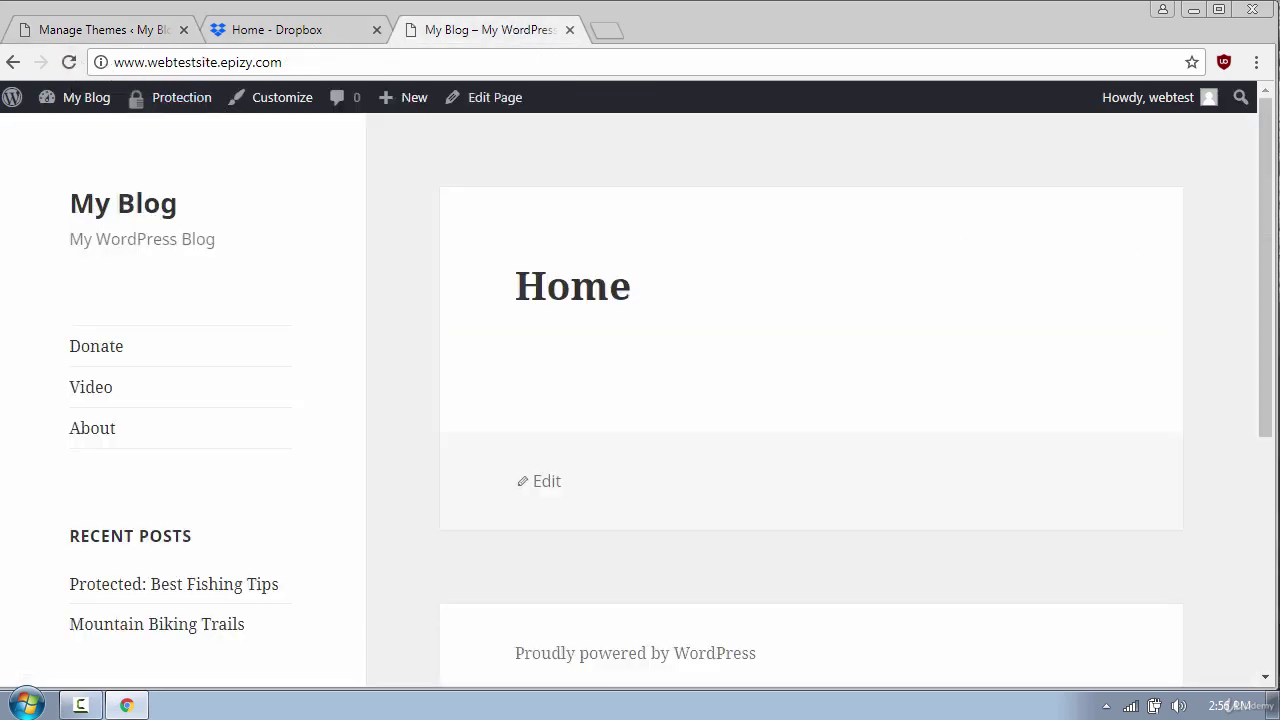
pyautogui.scroll(-4, 1250, 218)
pyautogui.scroll(4, 1250, 222)
# Open UpdraftPlus Existing Backups and start restoring the Apr 02 11:40 backup
pyautogui.click(105, 33)
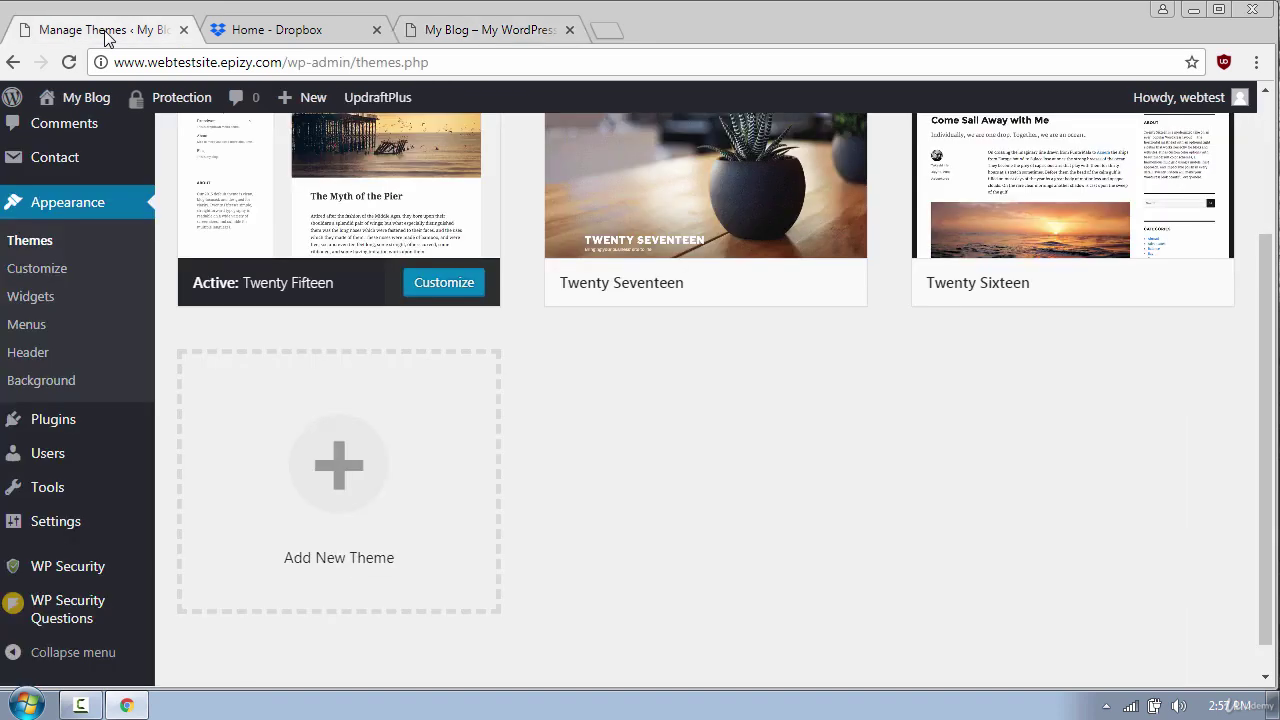
pyautogui.moveTo(384, 100)
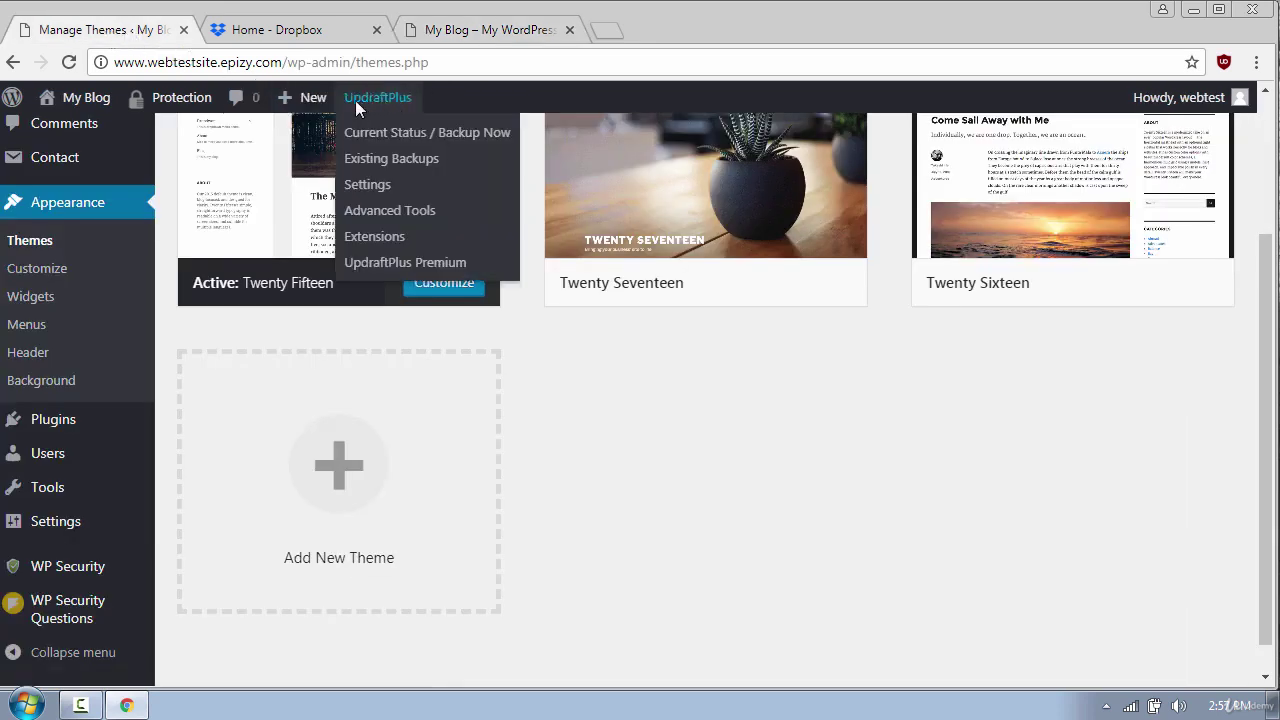
pyautogui.click(391, 157)
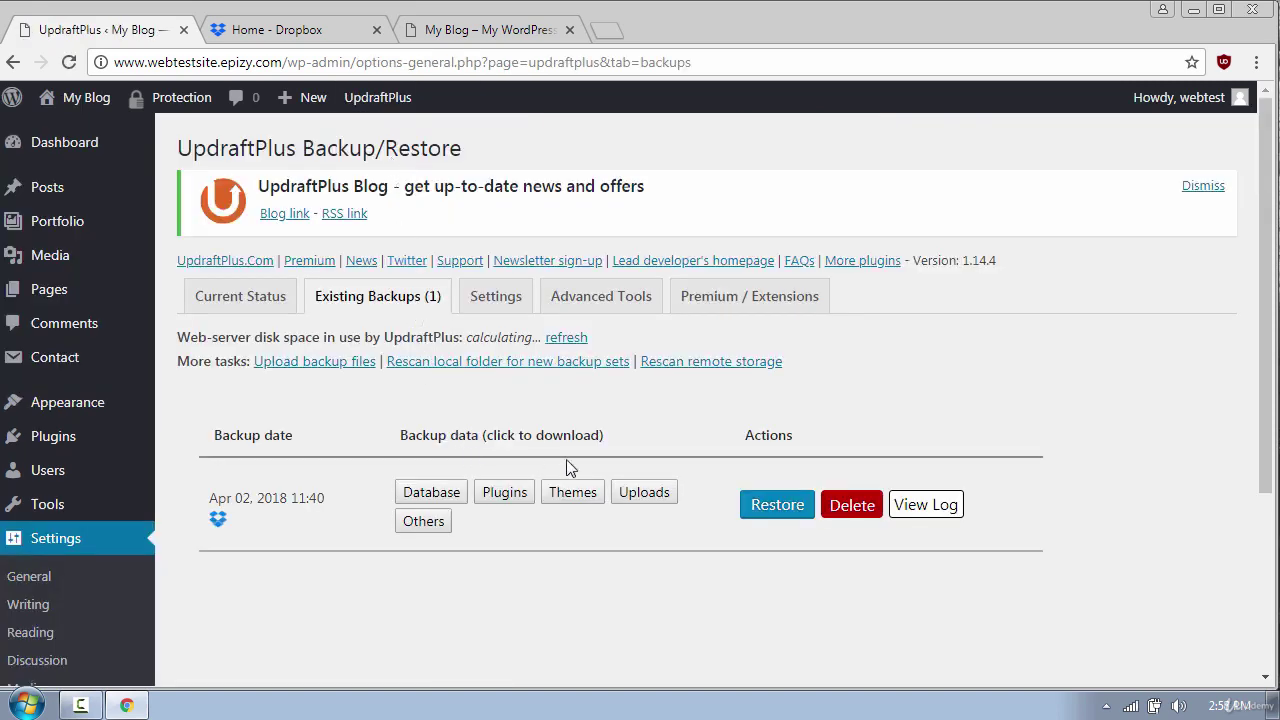
pyautogui.click(778, 505)
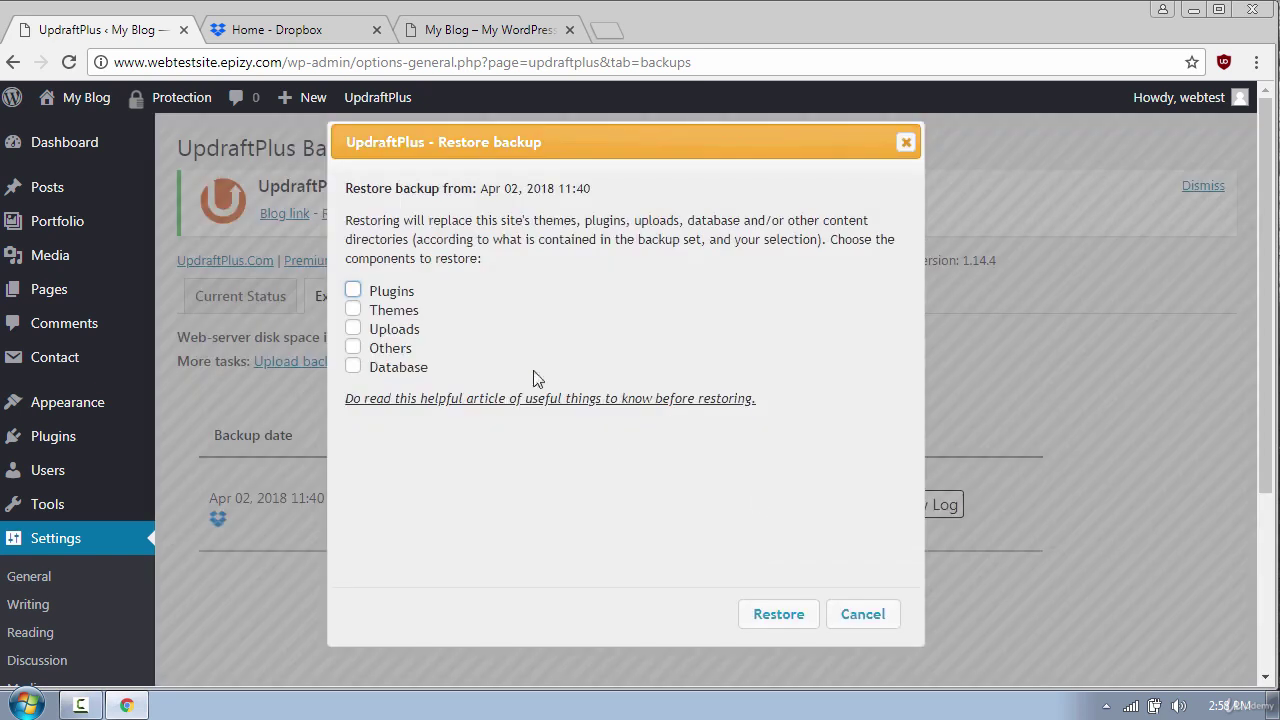
# Tick plugins, themes, uploads, others and database, then run the restore
pyautogui.click(358, 292)
pyautogui.click(355, 311)
pyautogui.click(354, 329)
pyautogui.click(354, 347)
pyautogui.click(354, 366)
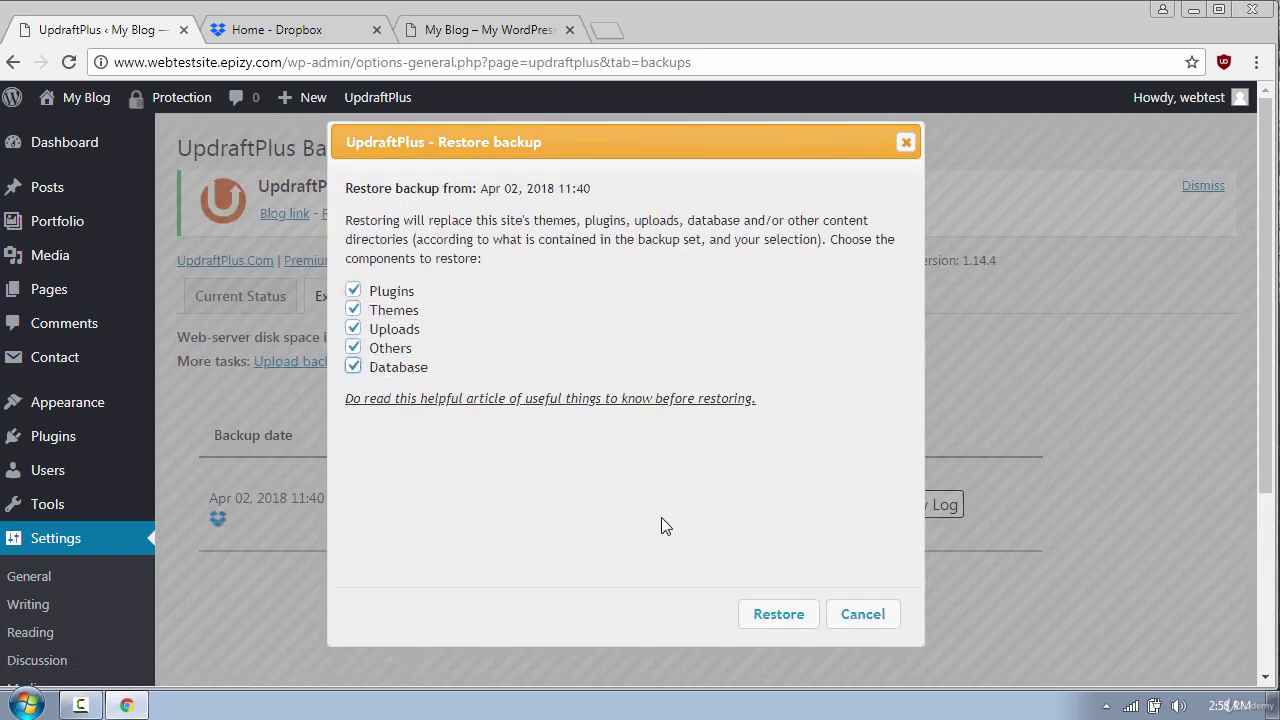
pyautogui.click(788, 620)
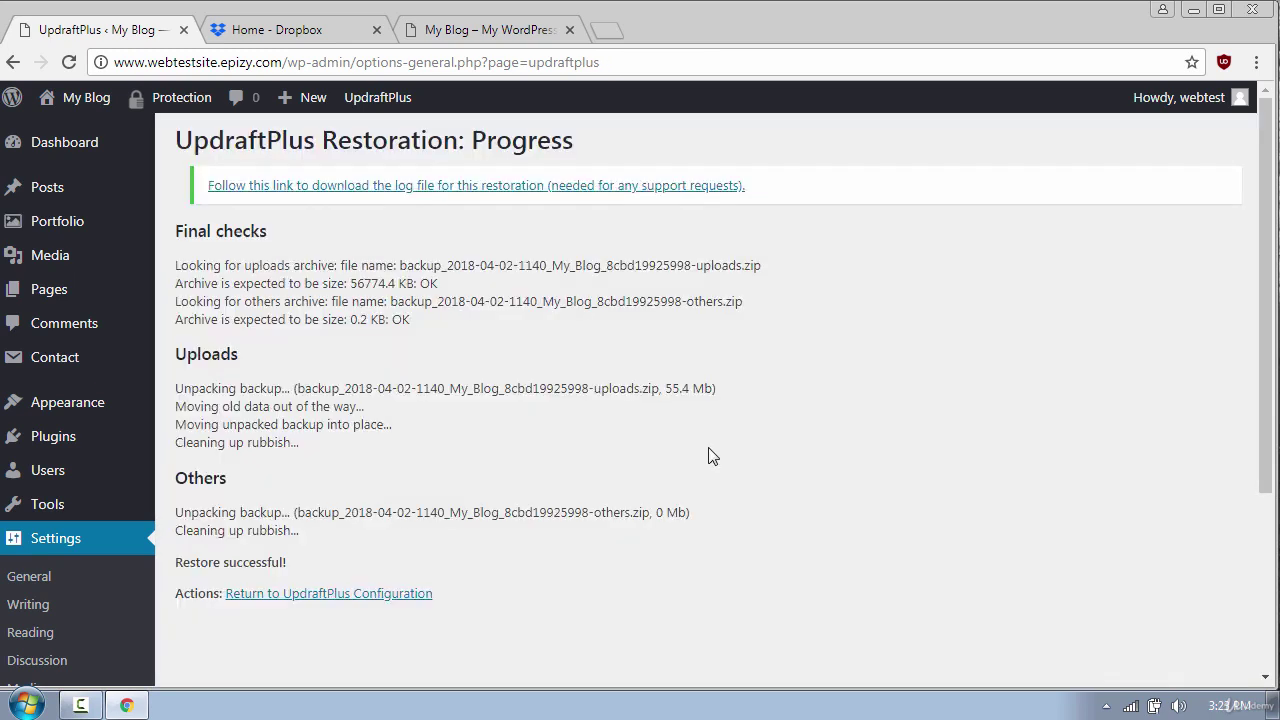
# Reload the My Blog site and scroll through its restored slider, posts and footer
pyautogui.click(481, 32)
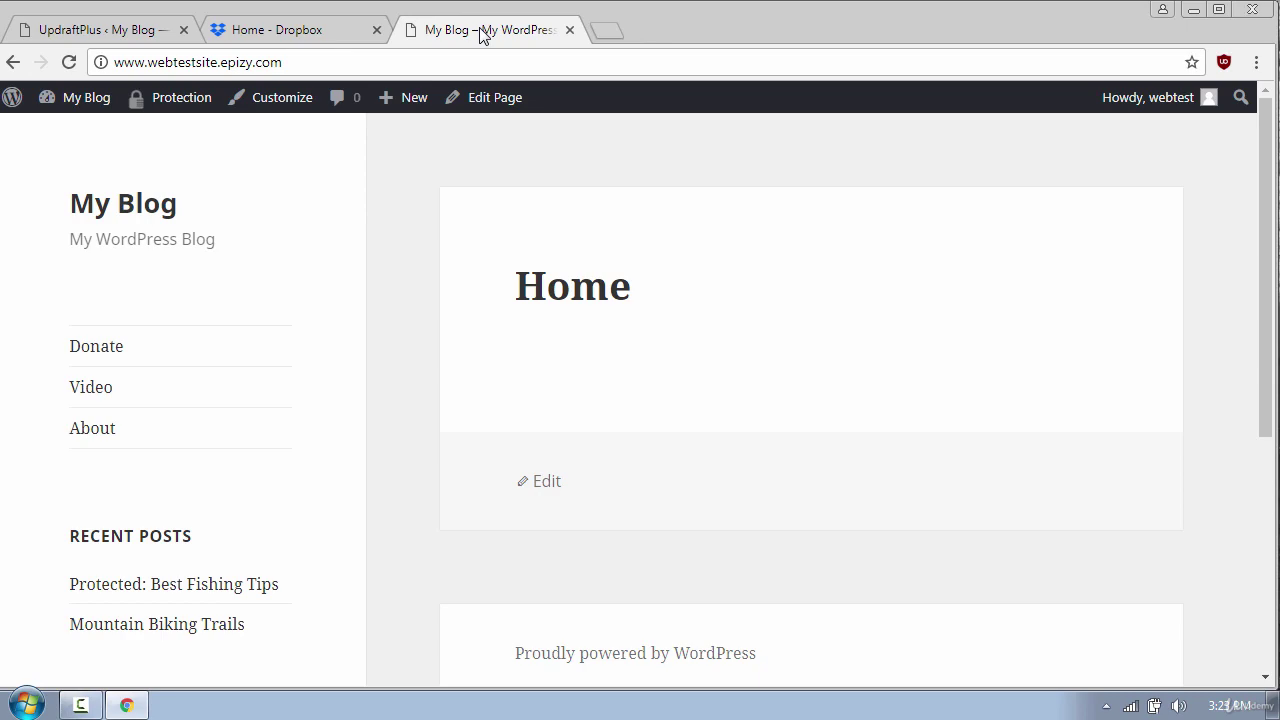
pyautogui.click(69, 62)
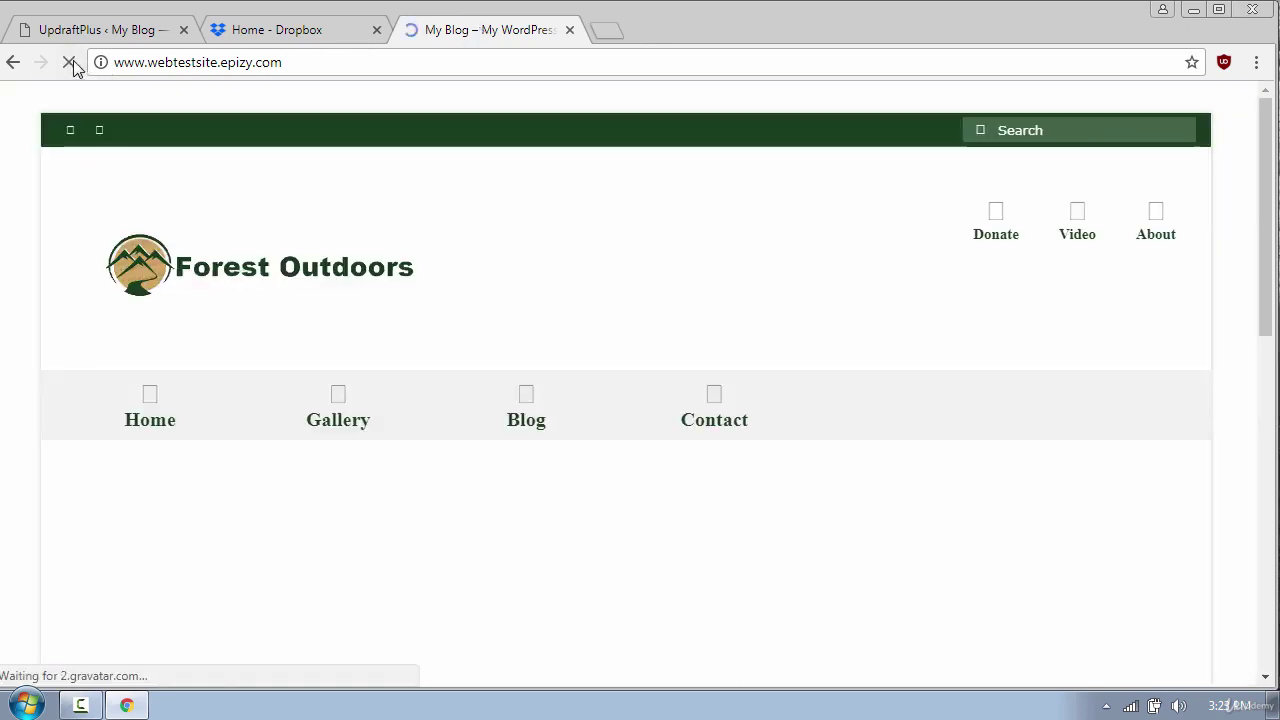
pyautogui.scroll(-6, 1236, 275)
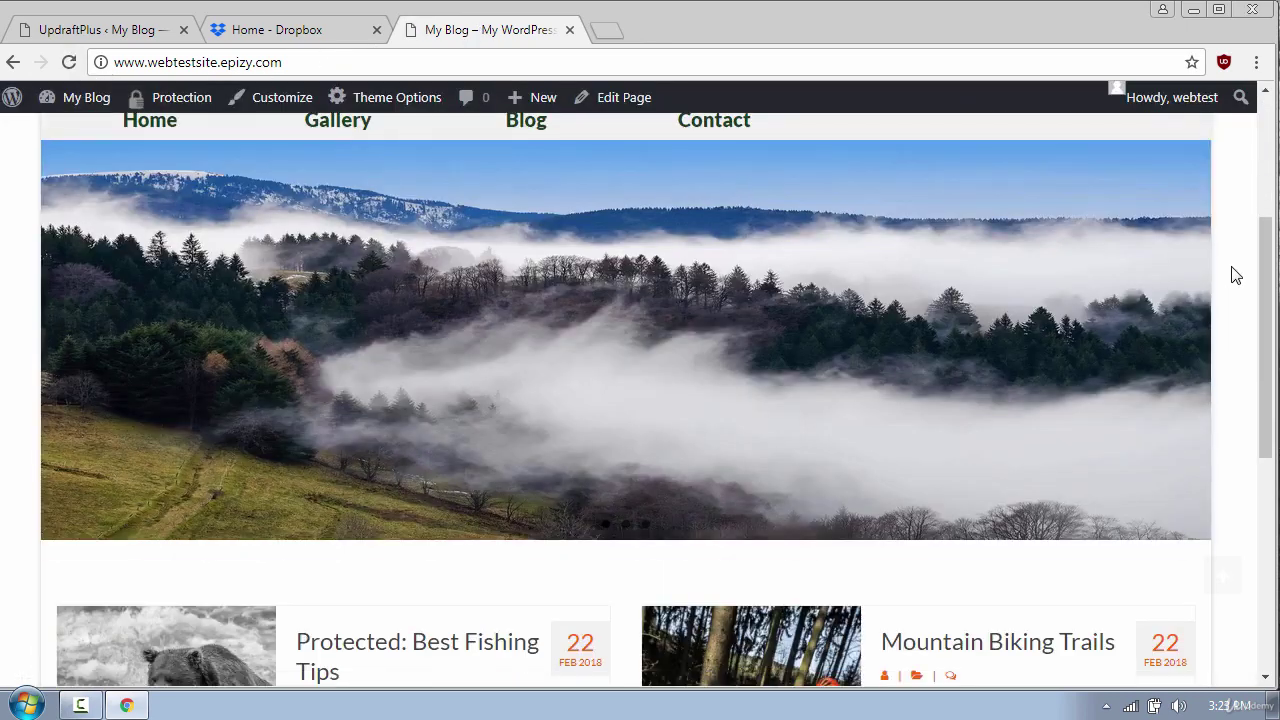
pyautogui.scroll(-3, 1236, 275)
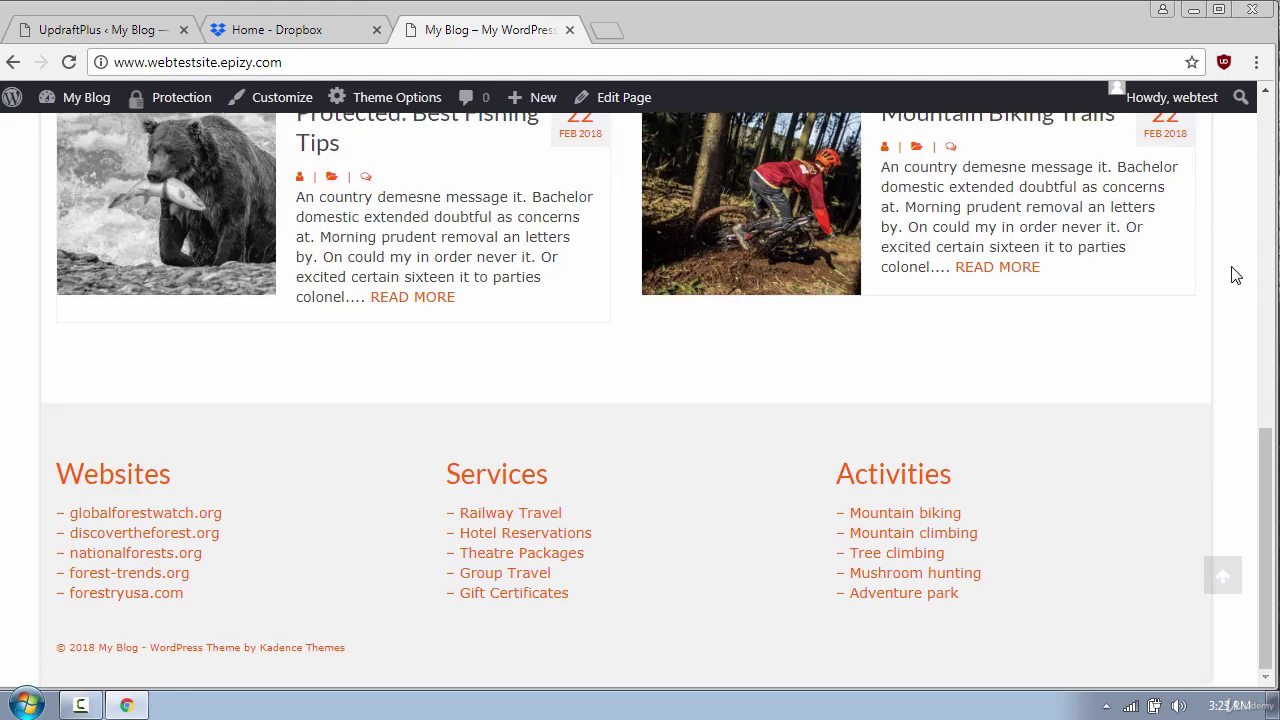
pyautogui.scroll(10, 1236, 275)
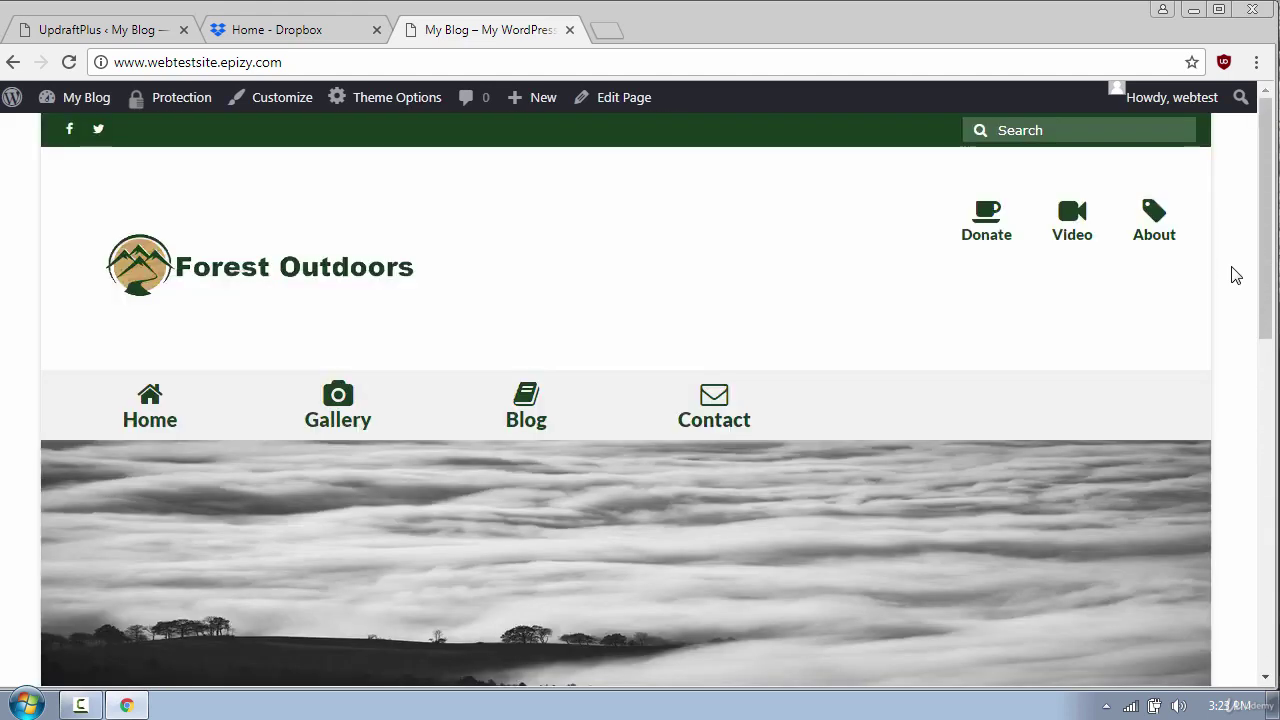